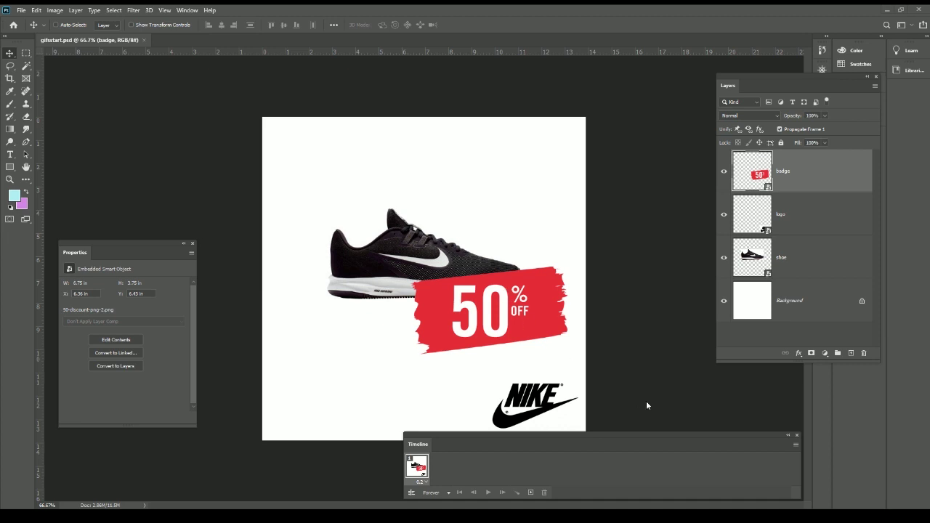
- Close the timeline, then inspect the shoe, logo and badge layers, toggling the badge's visibility
{"action": "left_click", "coordinate": [796, 435]}
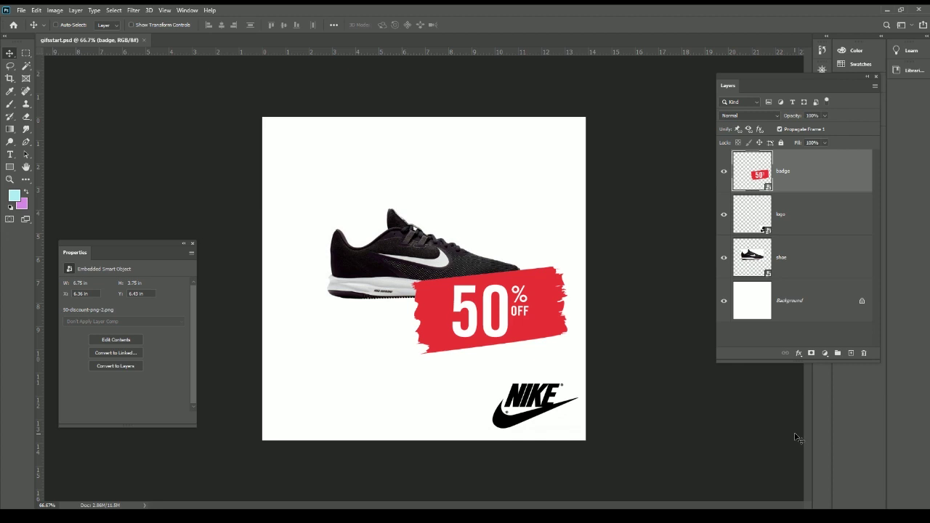
{"action": "left_click_drag", "start_coordinate": [745, 81], "coordinate": [648, 111]}
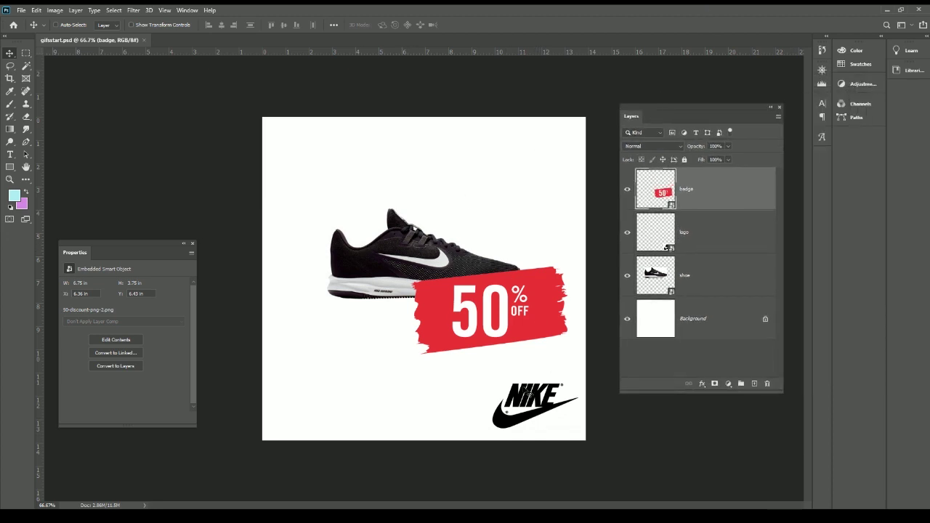
{"action": "left_click", "coordinate": [719, 285]}
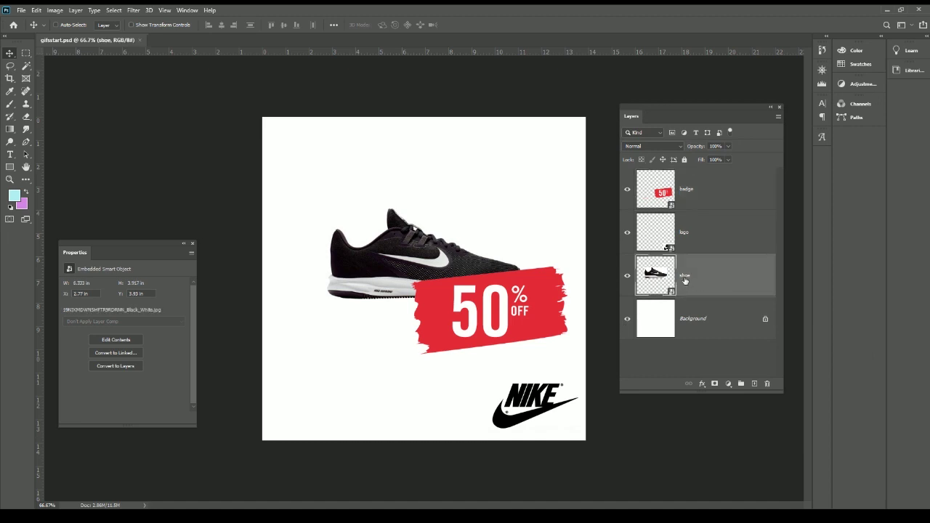
{"action": "left_click", "coordinate": [687, 227]}
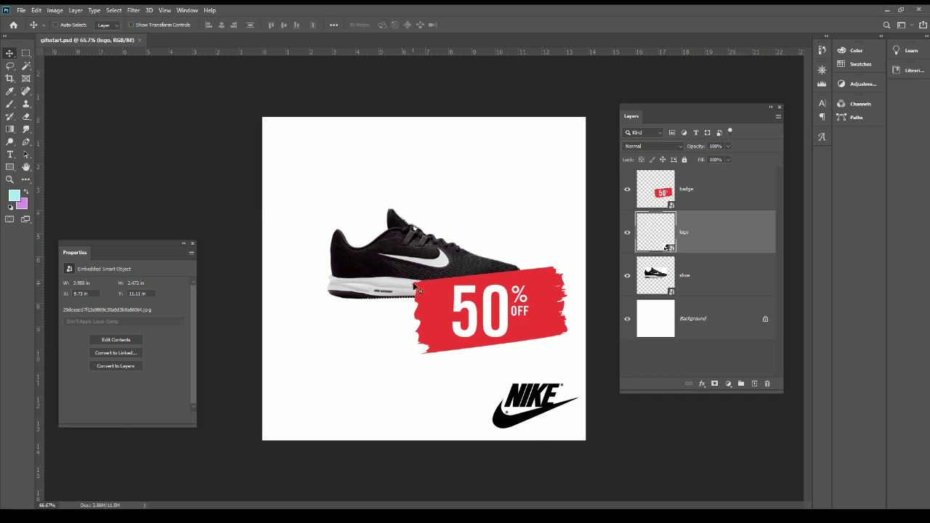
{"action": "left_click", "coordinate": [690, 191]}
{"action": "left_click", "coordinate": [627, 190]}
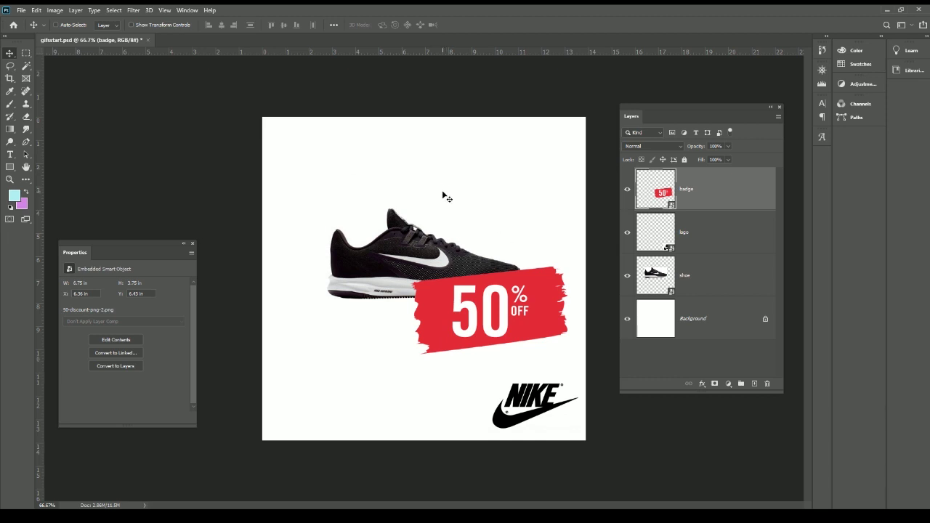
- Reopen the Timeline from the Window menu and position it left beneath the ad canvas
{"action": "left_click", "coordinate": [187, 10]}
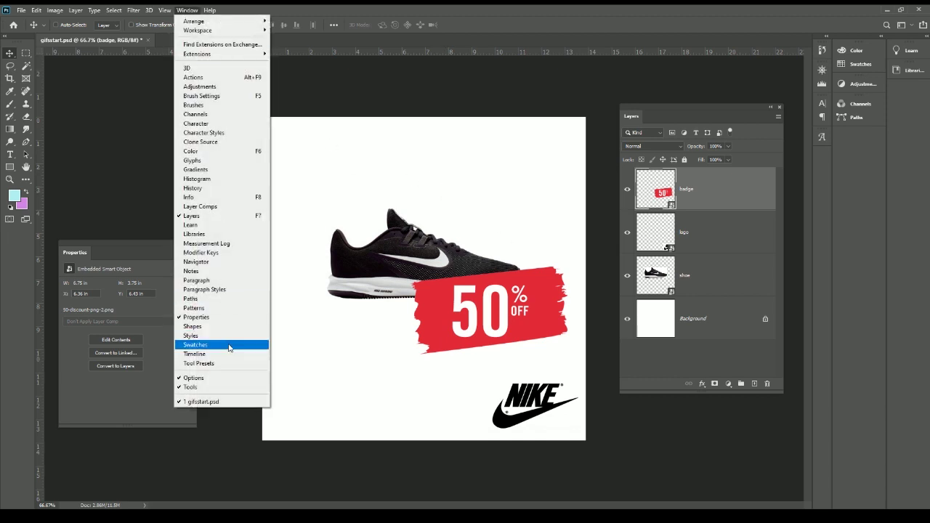
{"action": "left_click", "coordinate": [230, 354]}
{"action": "mouse_move", "coordinate": [467, 425]}
{"action": "left_mouse_down"}
{"action": "mouse_move", "coordinate": [284, 400]}
{"action": "mouse_move", "coordinate": [323, 425]}
{"action": "left_mouse_up"}
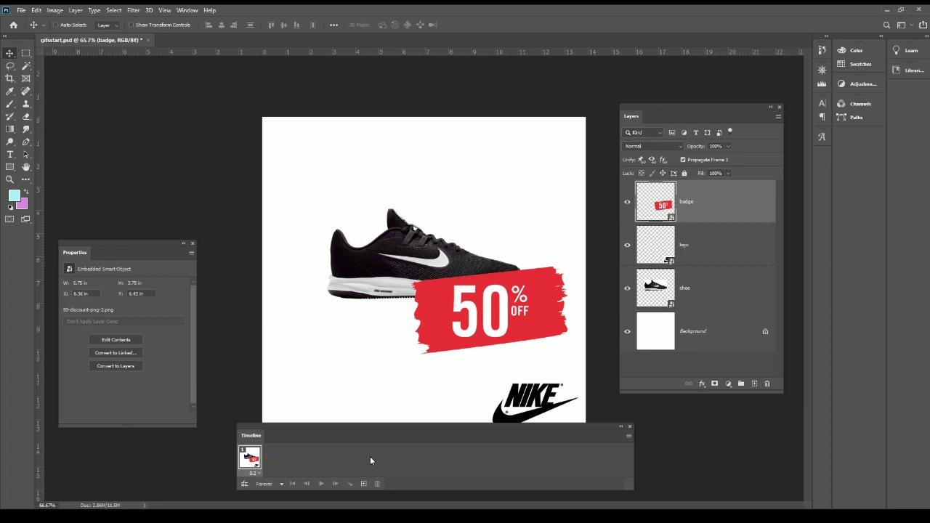
{"action": "left_click", "coordinate": [628, 435]}
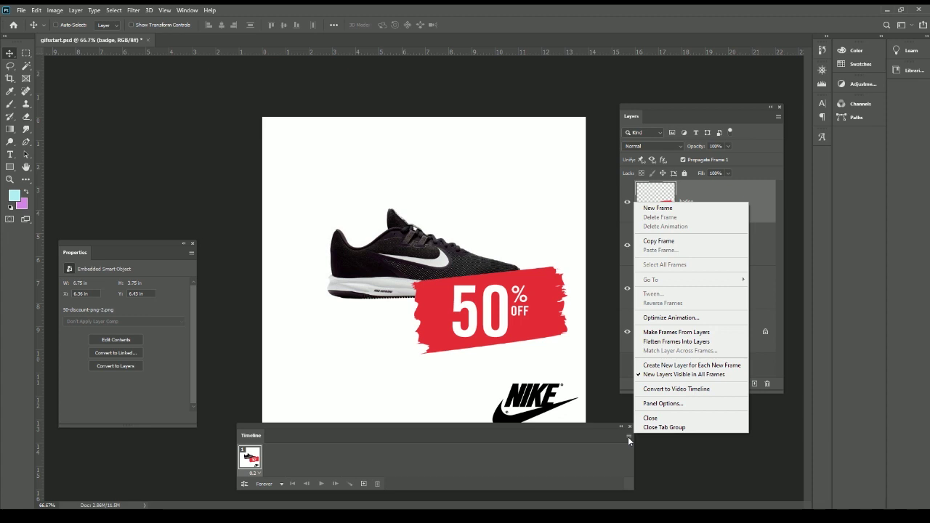
{"action": "left_click", "coordinate": [573, 461]}
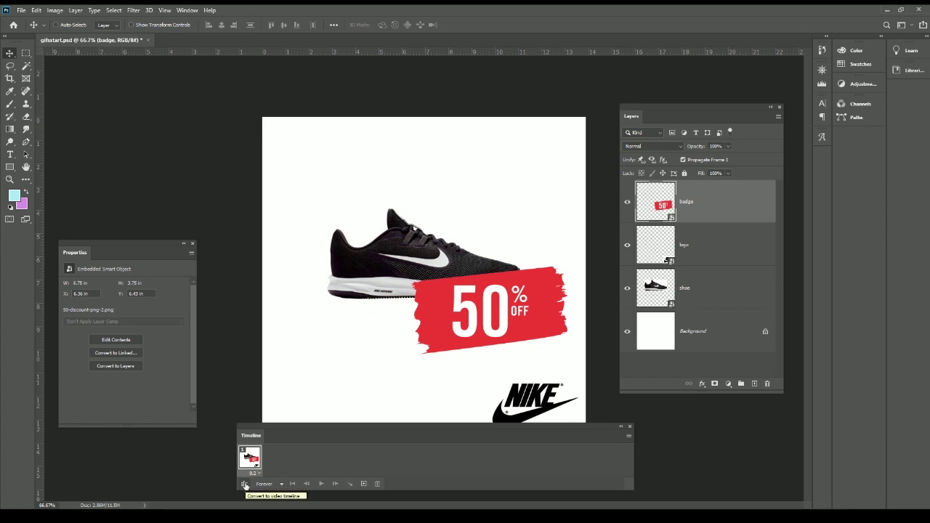
- Toggle between video timeline and frame animation, ending on an enlarged video timeline showing all tracks
{"action": "left_click", "coordinate": [245, 485]}
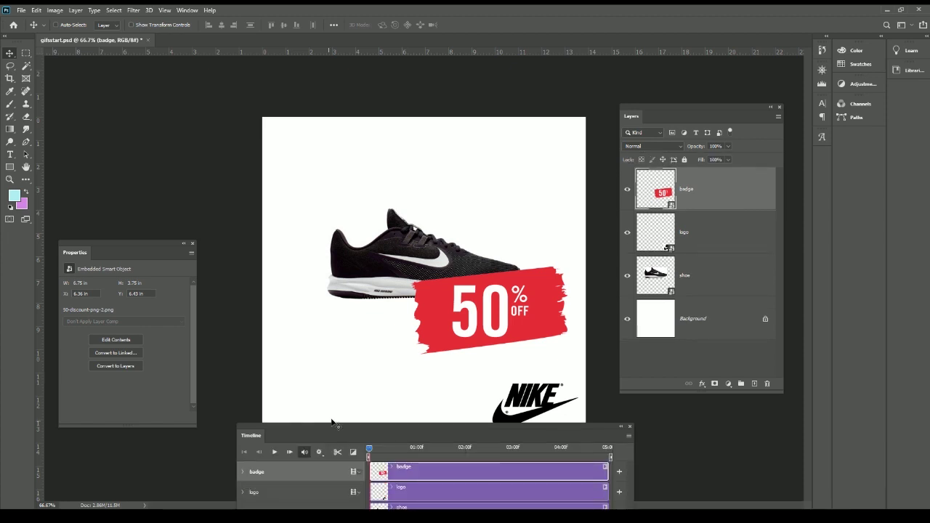
{"action": "mouse_move", "coordinate": [340, 426]}
{"action": "left_mouse_down"}
{"action": "mouse_move", "coordinate": [315, 322]}
{"action": "mouse_move", "coordinate": [567, 140]}
{"action": "left_mouse_up"}
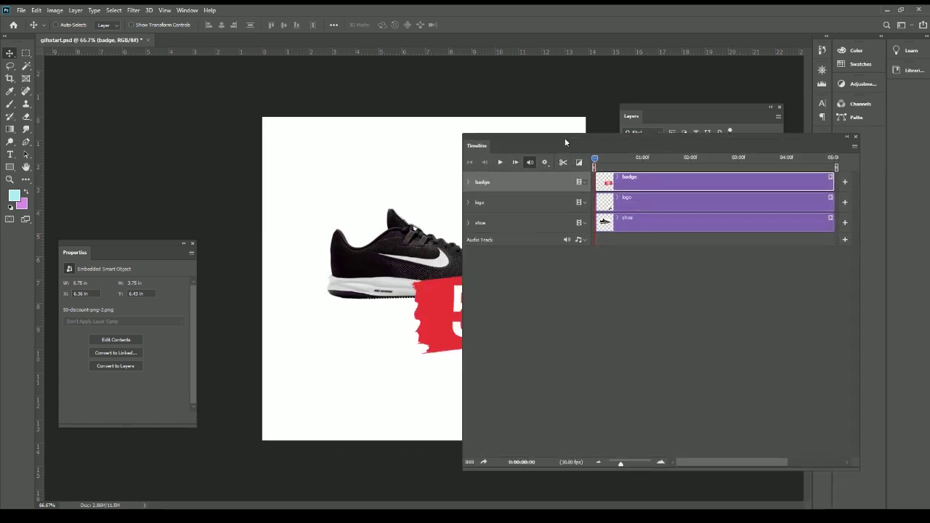
{"action": "left_click", "coordinate": [468, 463]}
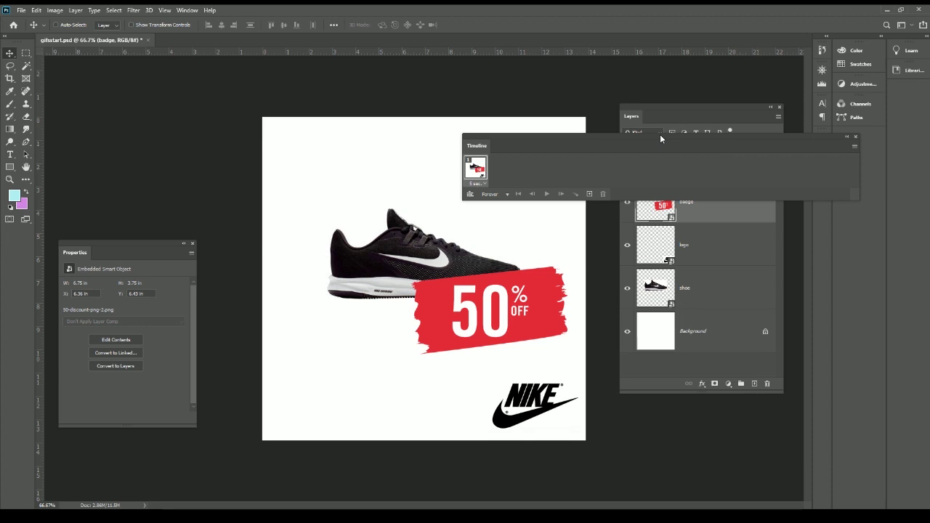
{"action": "left_click_drag", "start_coordinate": [659, 134], "coordinate": [457, 394]}
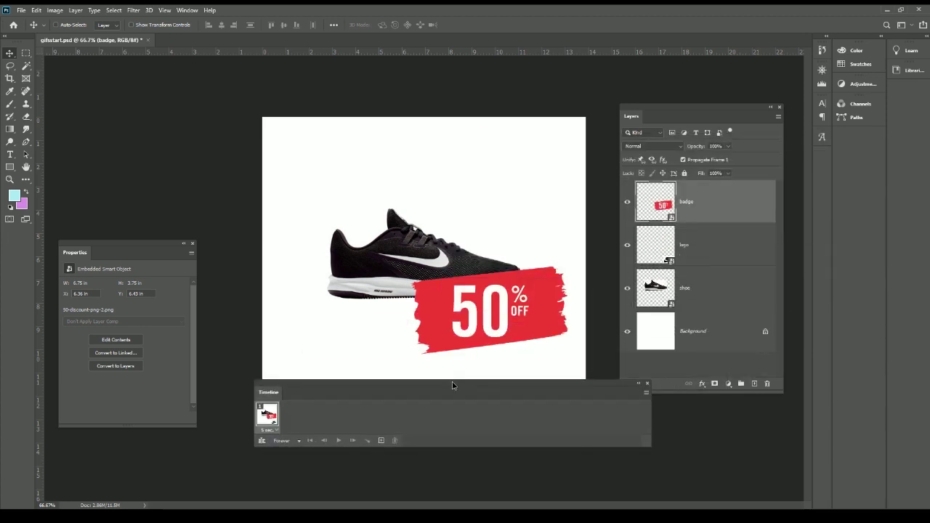
{"action": "left_click", "coordinate": [266, 451]}
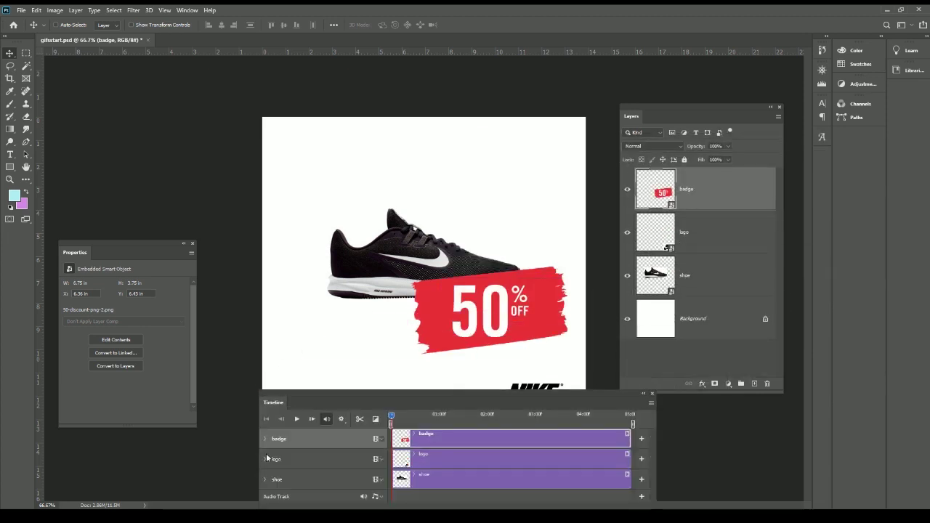
{"action": "left_click_drag", "start_coordinate": [311, 392], "coordinate": [424, 138]}
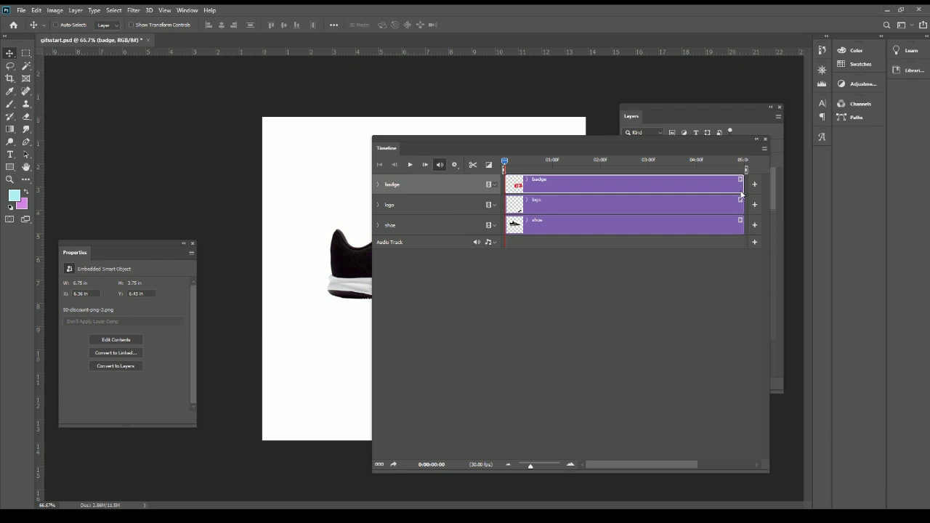
- Expand the badge track's properties, then return to a single 5-second frame animation
{"action": "left_click", "coordinate": [378, 185]}
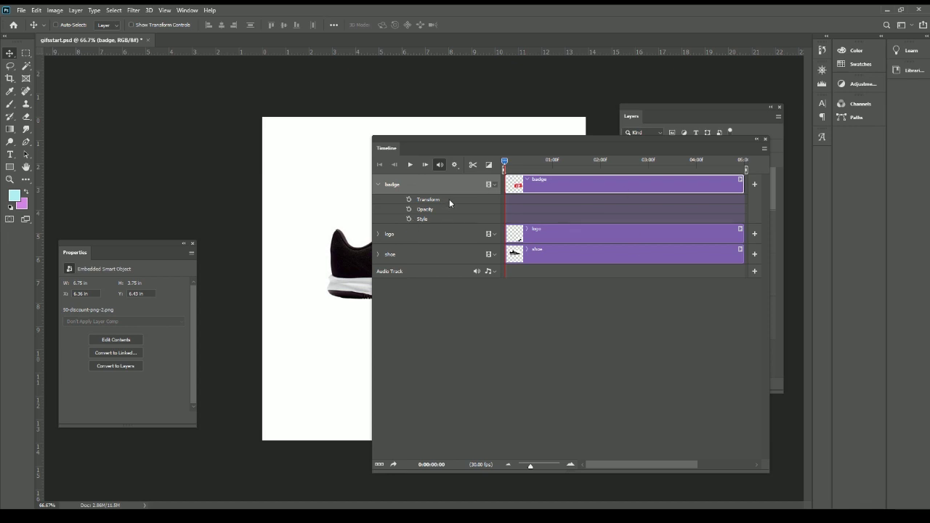
{"action": "left_click", "coordinate": [492, 185]}
{"action": "left_click", "coordinate": [493, 185]}
{"action": "left_click", "coordinate": [460, 265]}
{"action": "left_click", "coordinate": [378, 464]}
{"action": "mouse_move", "coordinate": [560, 141]}
{"action": "left_mouse_down"}
{"action": "mouse_move", "coordinate": [554, 196]}
{"action": "mouse_move", "coordinate": [483, 366]}
{"action": "left_mouse_up"}
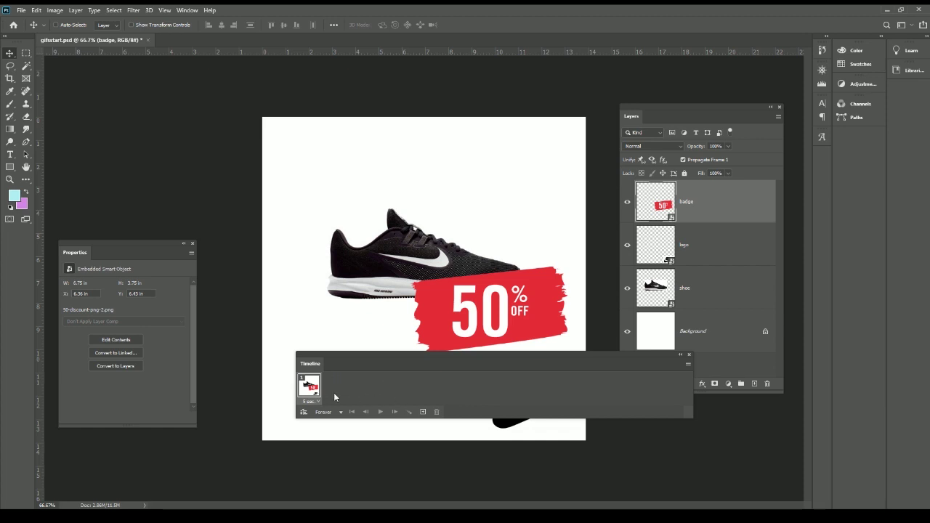
- Convert to a video timeline and arrange the panel so badge, logo and shoe tracks and canvas show
{"action": "left_click", "coordinate": [303, 412]}
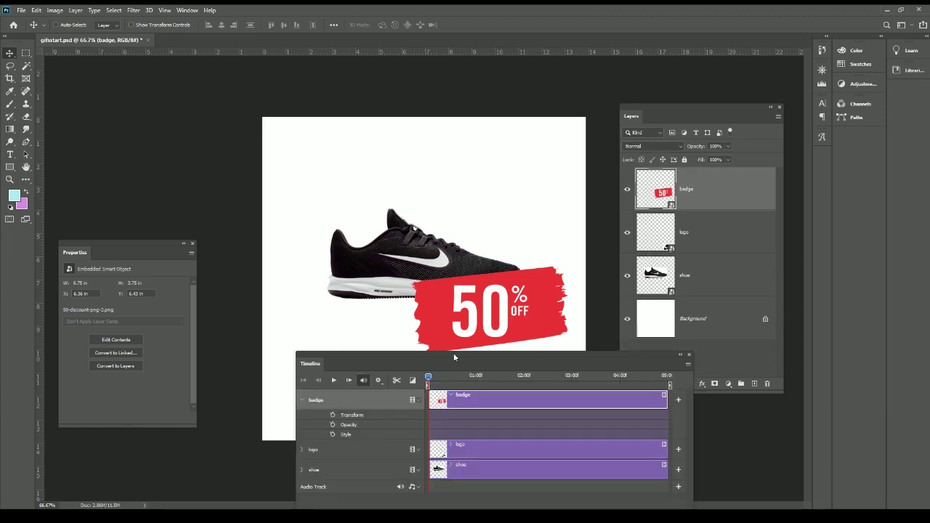
{"action": "left_click_drag", "start_coordinate": [454, 356], "coordinate": [391, 124]}
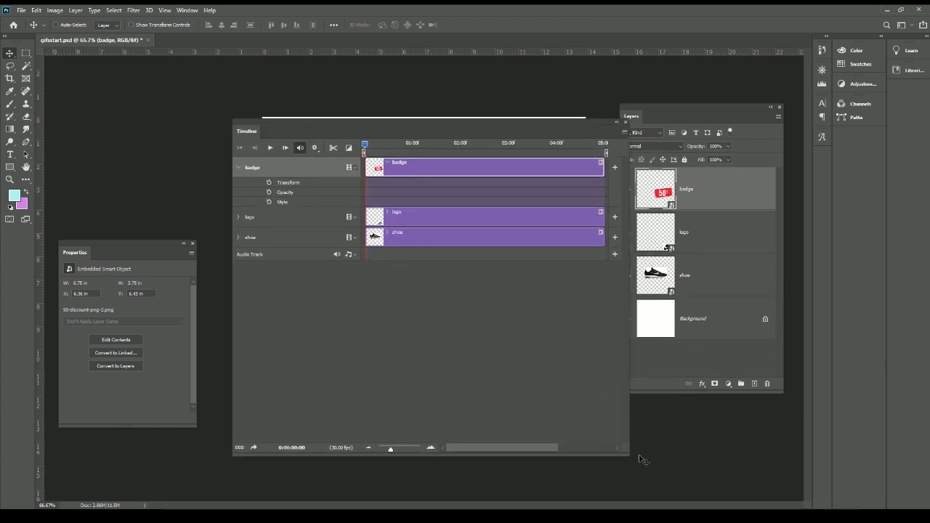
{"action": "left_click_drag", "start_coordinate": [629, 456], "coordinate": [663, 311]}
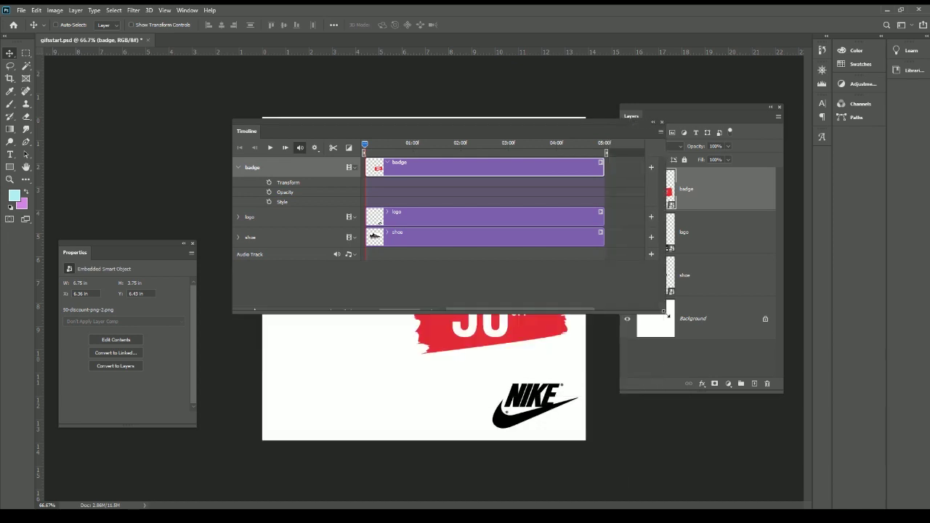
{"action": "mouse_move", "coordinate": [632, 124]}
{"action": "left_mouse_down"}
{"action": "mouse_move", "coordinate": [717, 261]}
{"action": "mouse_move", "coordinate": [763, 304]}
{"action": "left_mouse_up"}
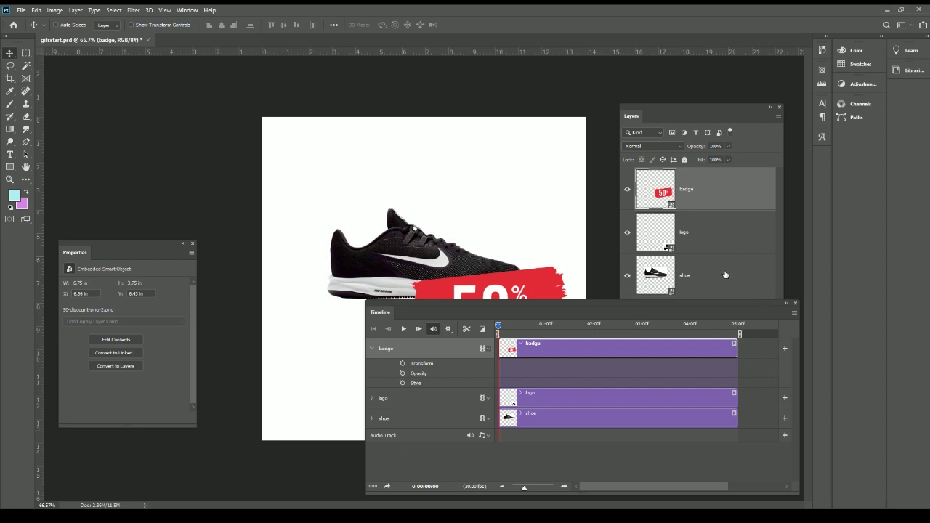
{"action": "left_click_drag", "start_coordinate": [488, 305], "coordinate": [612, 307]}
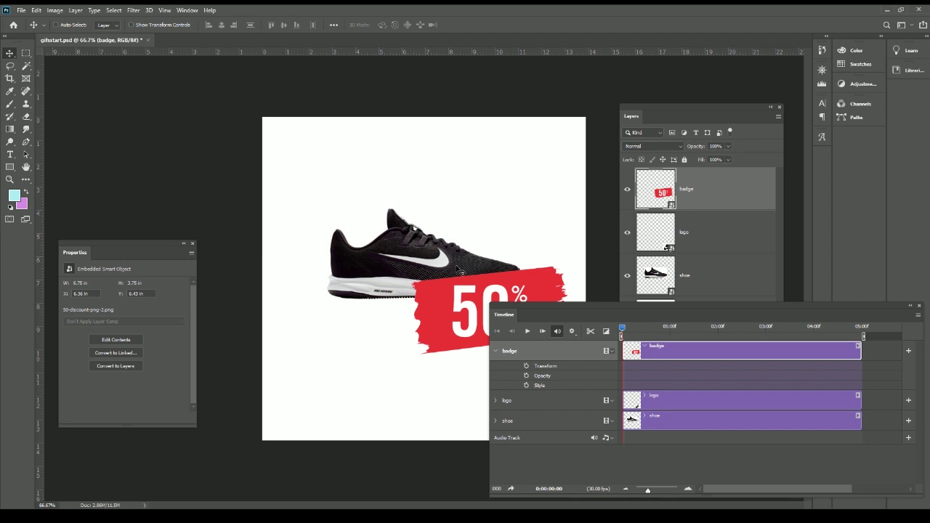
- Collapse the badge track, expand and select the shoe track, and reposition the Timeline panel
{"action": "left_click", "coordinate": [496, 351]}
{"action": "left_click", "coordinate": [497, 392]}
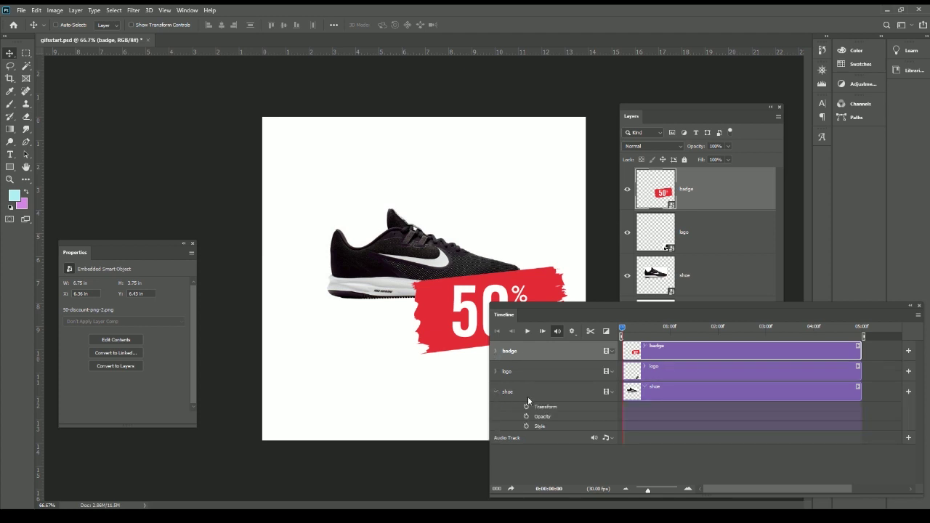
{"action": "left_click", "coordinate": [528, 400]}
{"action": "left_click_drag", "start_coordinate": [644, 304], "coordinate": [628, 249]}
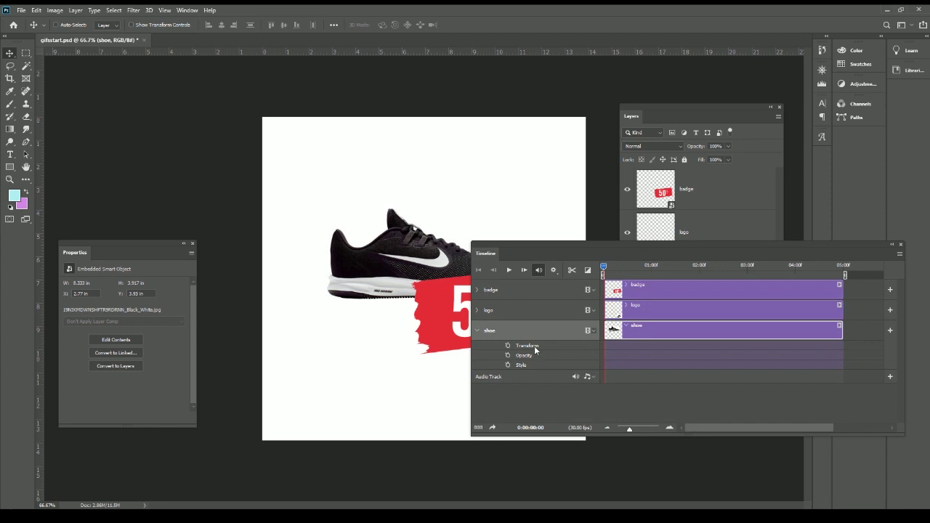
{"action": "left_click_drag", "start_coordinate": [603, 247], "coordinate": [592, 278]}
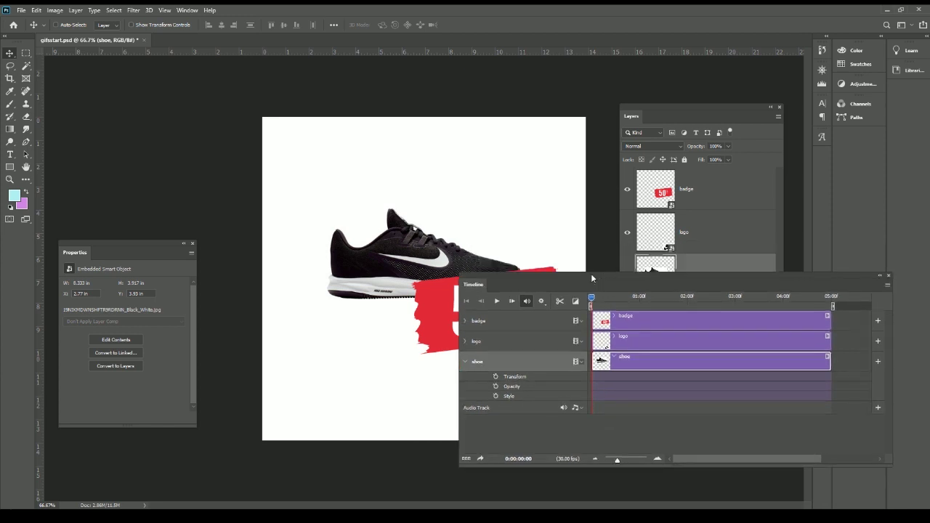
- Keyframe the shoe's Transform off-canvas left at frame 0 and beside the badge at frame 29
{"action": "left_click", "coordinate": [496, 377]}
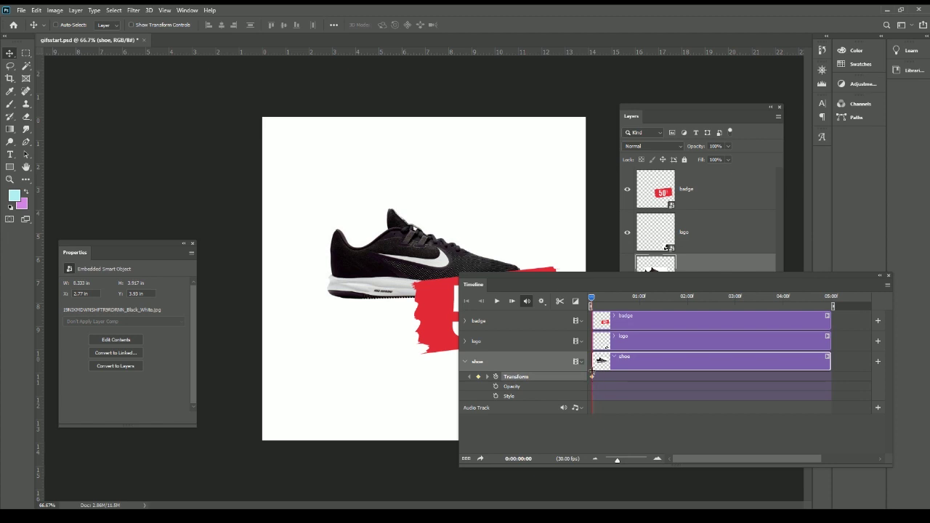
{"action": "mouse_move", "coordinate": [446, 254]}
{"action": "left_mouse_down"}
{"action": "mouse_move", "coordinate": [239, 257]}
{"action": "mouse_move", "coordinate": [277, 271]}
{"action": "mouse_move", "coordinate": [253, 271]}
{"action": "left_mouse_up"}
{"action": "left_click_drag", "start_coordinate": [596, 301], "coordinate": [616, 301]}
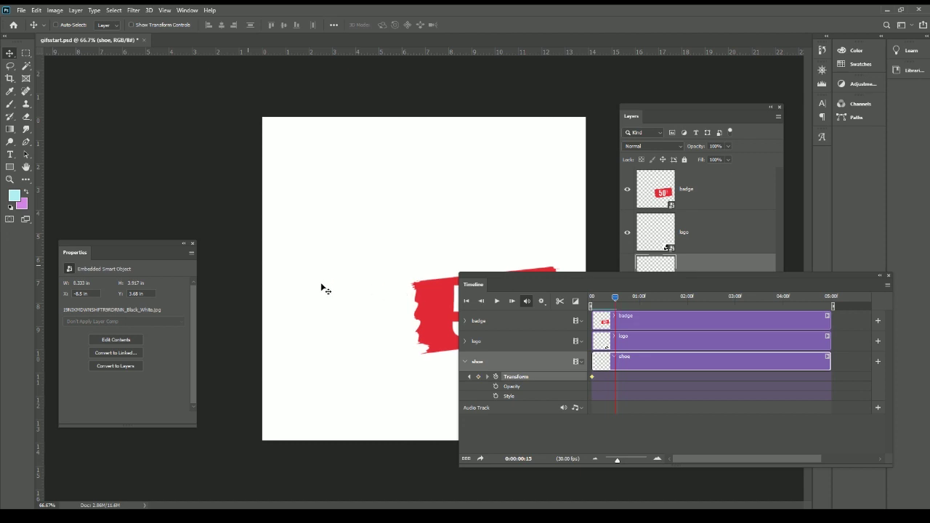
{"action": "left_click_drag", "start_coordinate": [621, 299], "coordinate": [639, 300]}
{"action": "left_click_drag", "start_coordinate": [254, 298], "coordinate": [447, 300]}
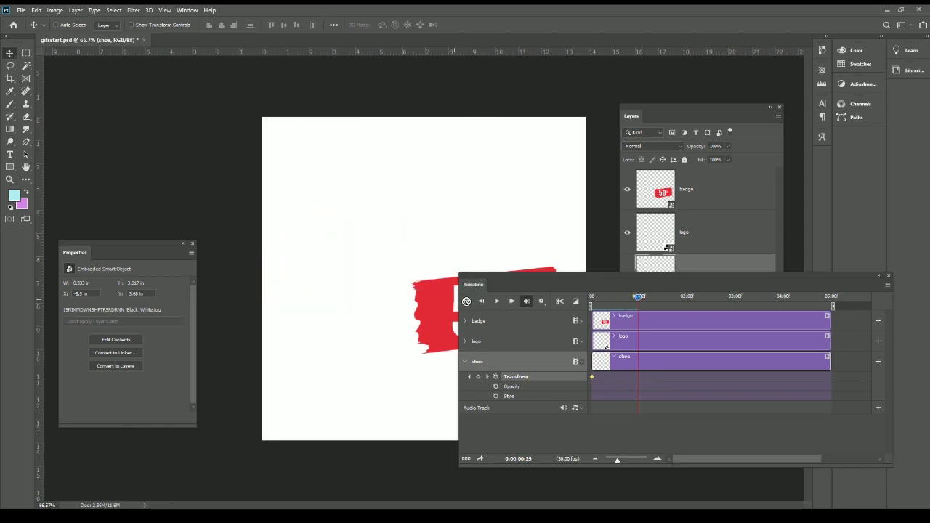
{"action": "left_click_drag", "start_coordinate": [335, 291], "coordinate": [396, 292]}
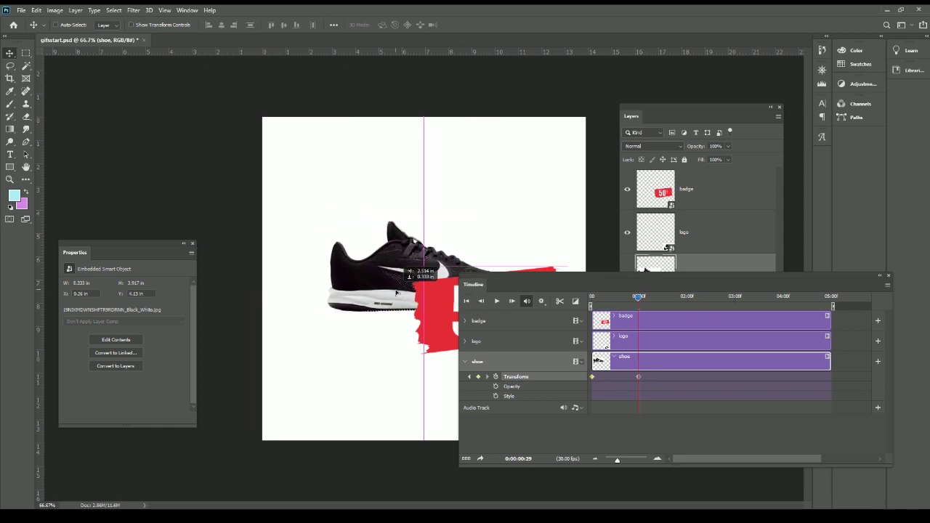
{"action": "mouse_move", "coordinate": [520, 279]}
{"action": "left_mouse_down"}
{"action": "mouse_move", "coordinate": [544, 250]}
{"action": "mouse_move", "coordinate": [580, 172]}
{"action": "left_mouse_up"}
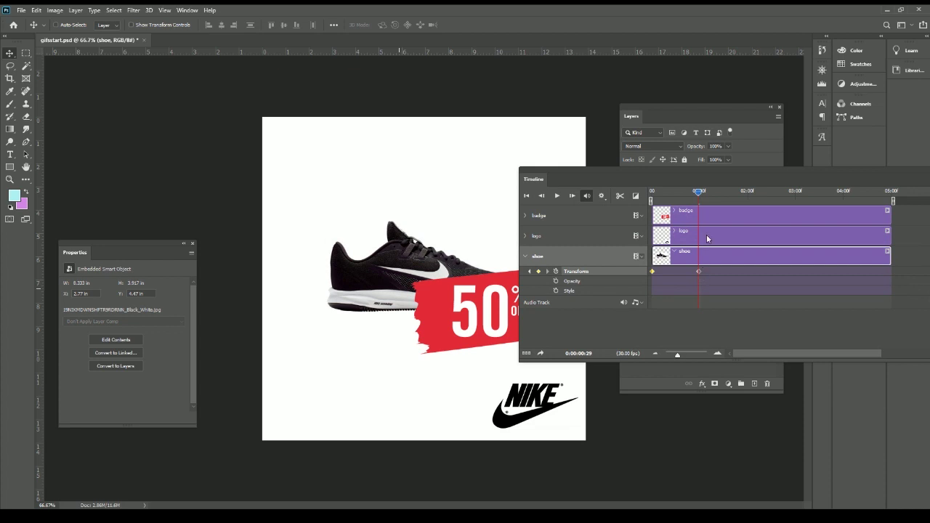
{"action": "left_click_drag", "start_coordinate": [699, 194], "coordinate": [699, 195]}
{"action": "left_click_drag", "start_coordinate": [696, 190], "coordinate": [635, 204]}
{"action": "left_click", "coordinate": [652, 272]}
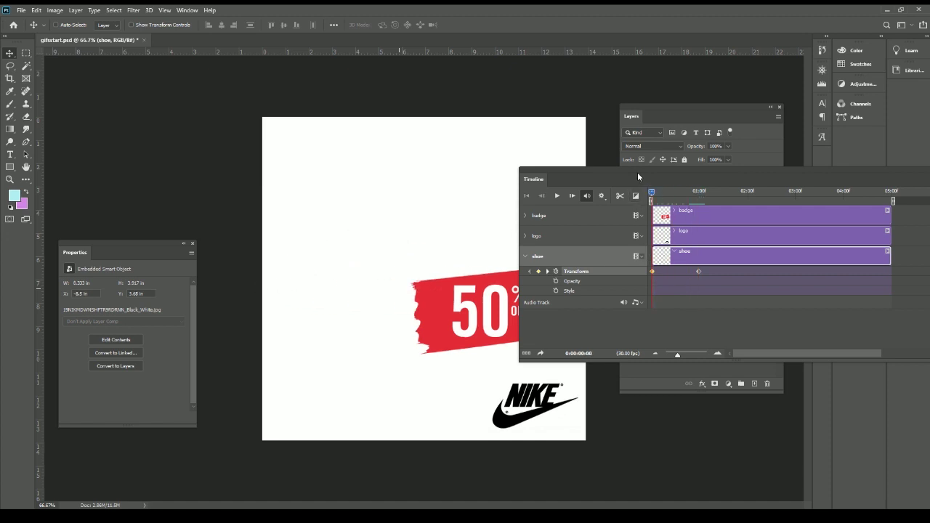
{"action": "left_click_drag", "start_coordinate": [651, 195], "coordinate": [699, 193]}
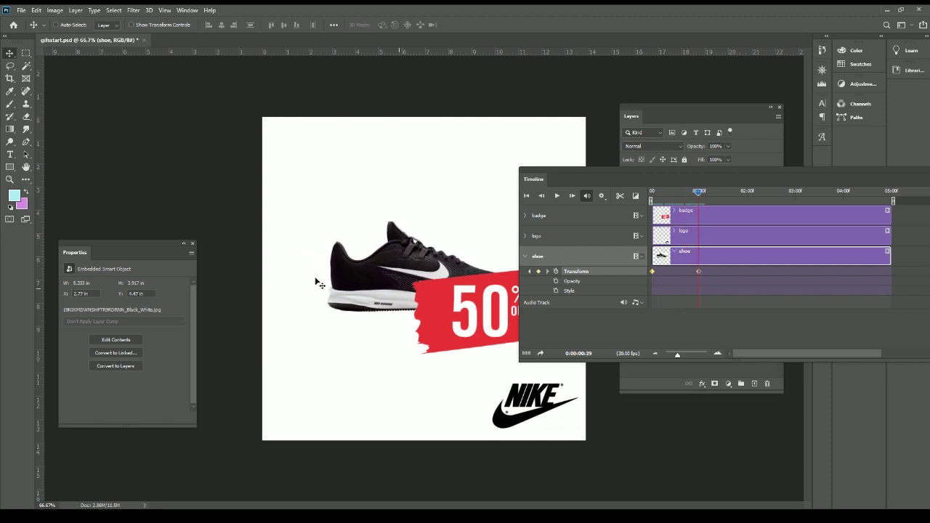
{"action": "left_click", "coordinate": [699, 271]}
{"action": "left_click_drag", "start_coordinate": [659, 193], "coordinate": [651, 193]}
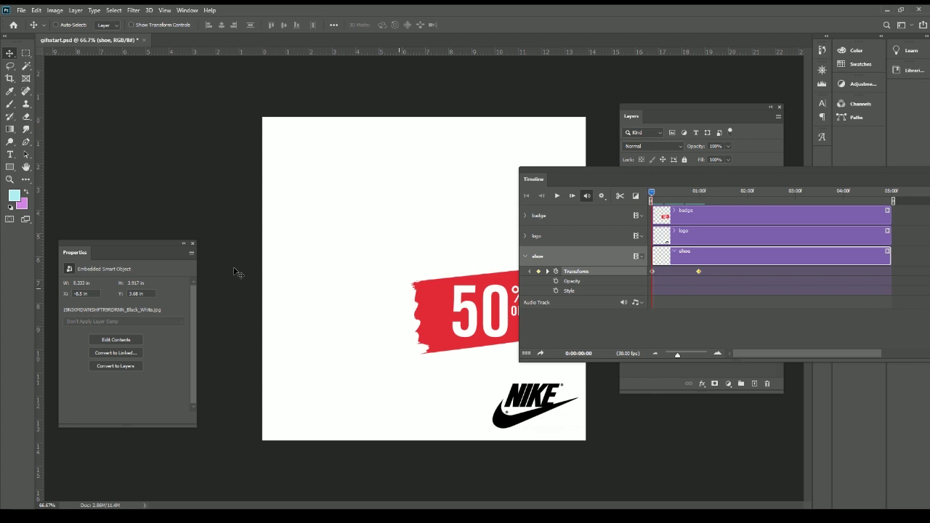
{"action": "left_click", "coordinate": [698, 191]}
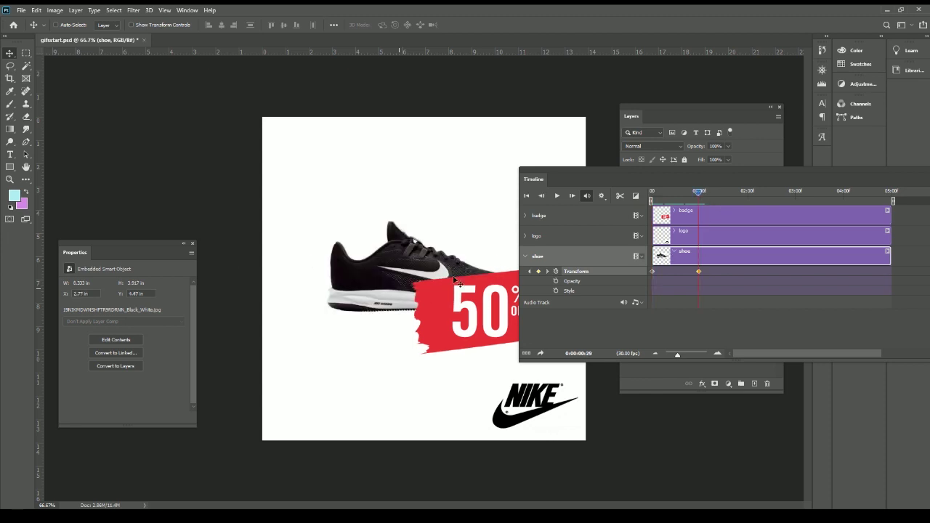
{"action": "left_click_drag", "start_coordinate": [704, 197], "coordinate": [652, 199]}
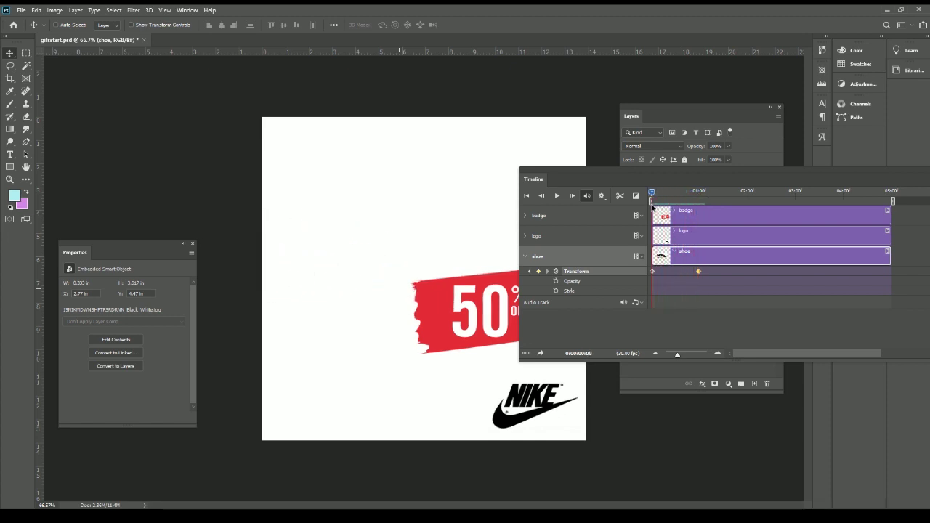
{"action": "left_click", "coordinate": [650, 271]}
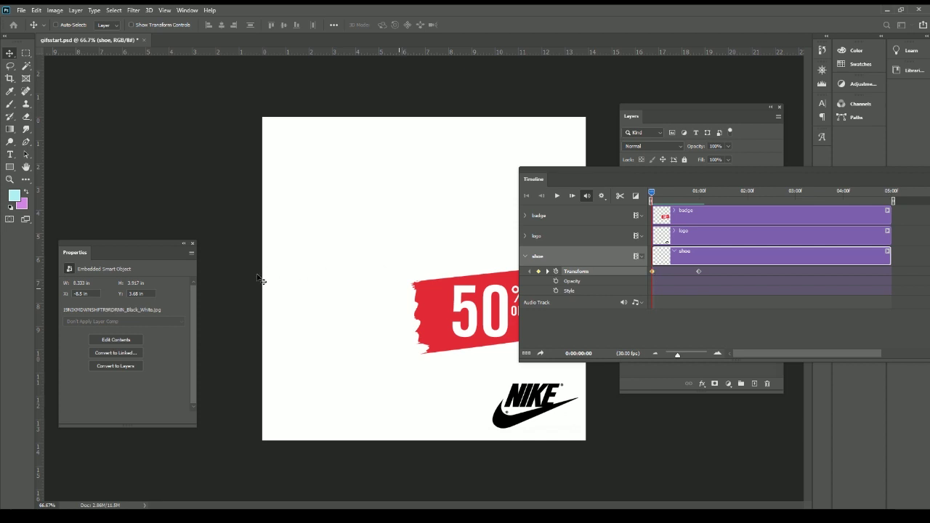
- At frame 0, scale and tilt the off-canvas shoe larger with Free Transform, then check the one-second position
{"action": "key", "text": "ctrl+t"}
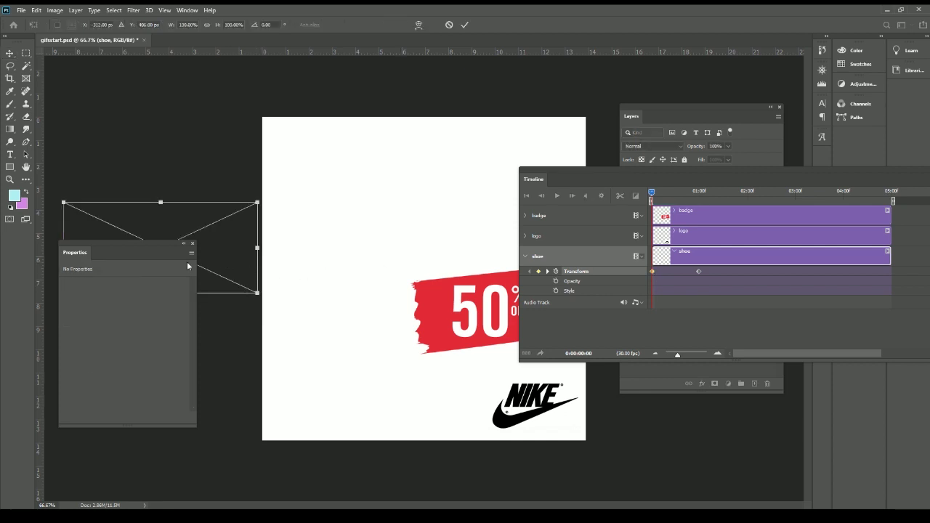
{"action": "left_click_drag", "start_coordinate": [187, 266], "coordinate": [202, 356]}
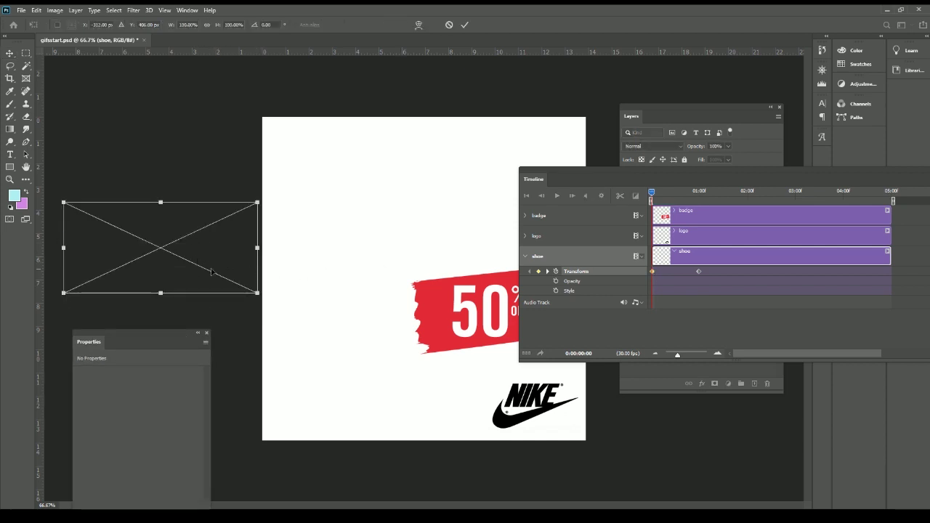
{"action": "mouse_move", "coordinate": [258, 202]}
{"action": "left_mouse_down"}
{"action": "mouse_move", "coordinate": [342, 141]}
{"action": "mouse_move", "coordinate": [217, 161]}
{"action": "left_mouse_up"}
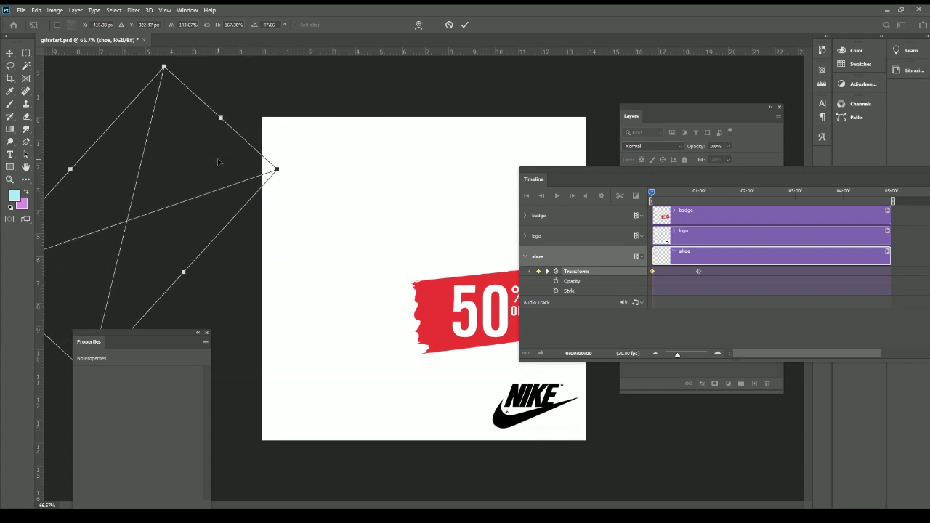
{"action": "key", "text": "Return"}
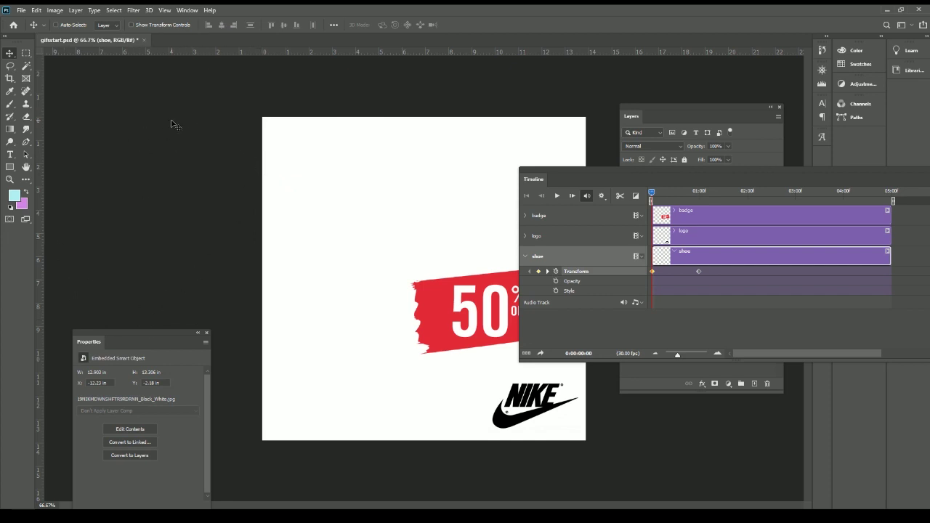
{"action": "key", "text": "ctrl+t"}
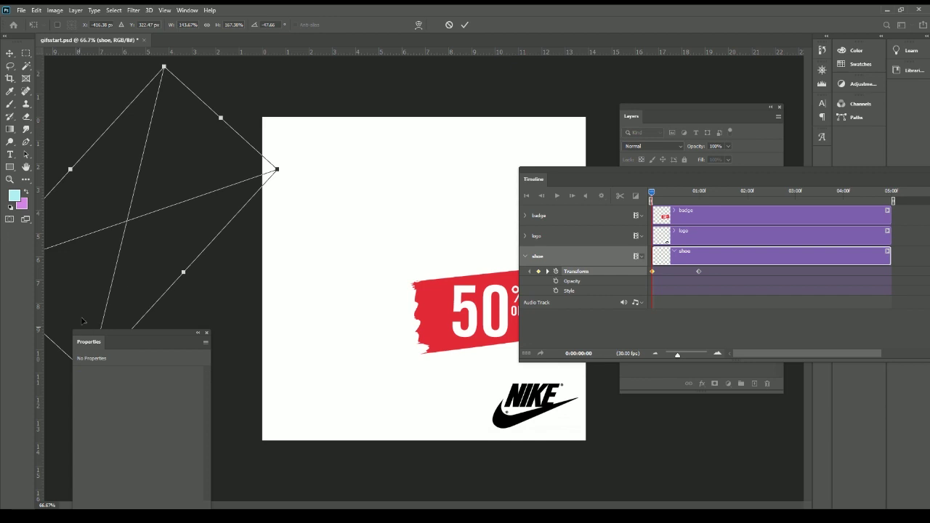
{"action": "key", "text": "Return"}
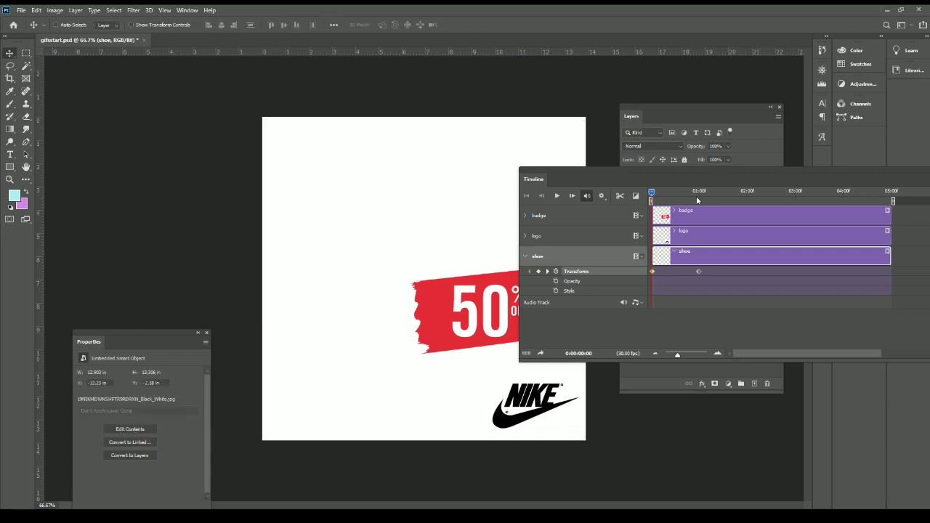
{"action": "left_click", "coordinate": [698, 192]}
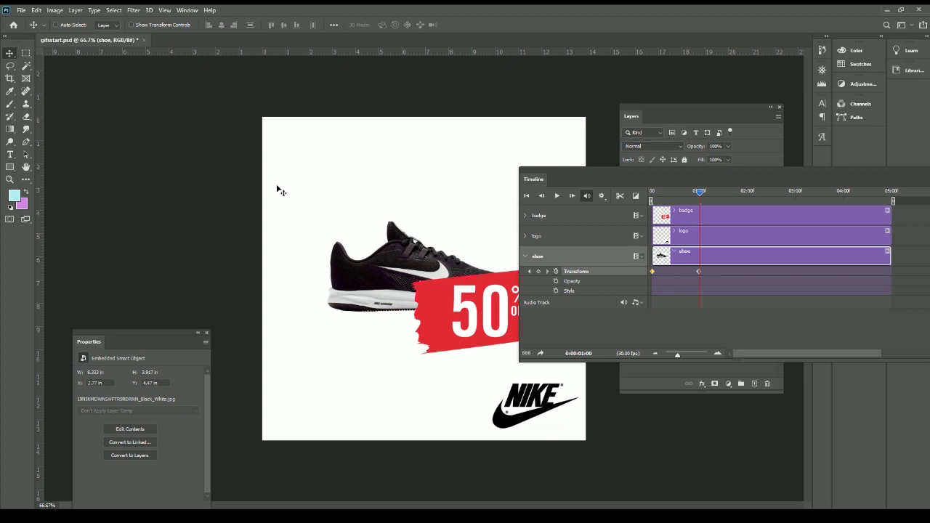
{"action": "mouse_move", "coordinate": [699, 194]}
{"action": "left_mouse_down"}
{"action": "mouse_move", "coordinate": [619, 196]}
{"action": "mouse_move", "coordinate": [699, 195]}
{"action": "mouse_move", "coordinate": [645, 197]}
{"action": "left_mouse_up"}
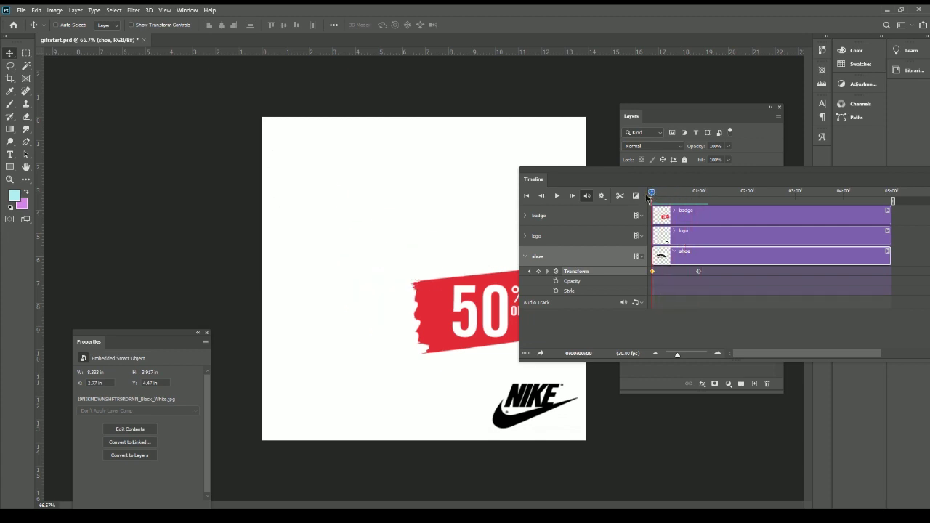
{"action": "mouse_move", "coordinate": [646, 197]}
{"action": "left_mouse_down"}
{"action": "mouse_move", "coordinate": [699, 194]}
{"action": "mouse_move", "coordinate": [636, 190]}
{"action": "mouse_move", "coordinate": [694, 191]}
{"action": "left_mouse_up"}
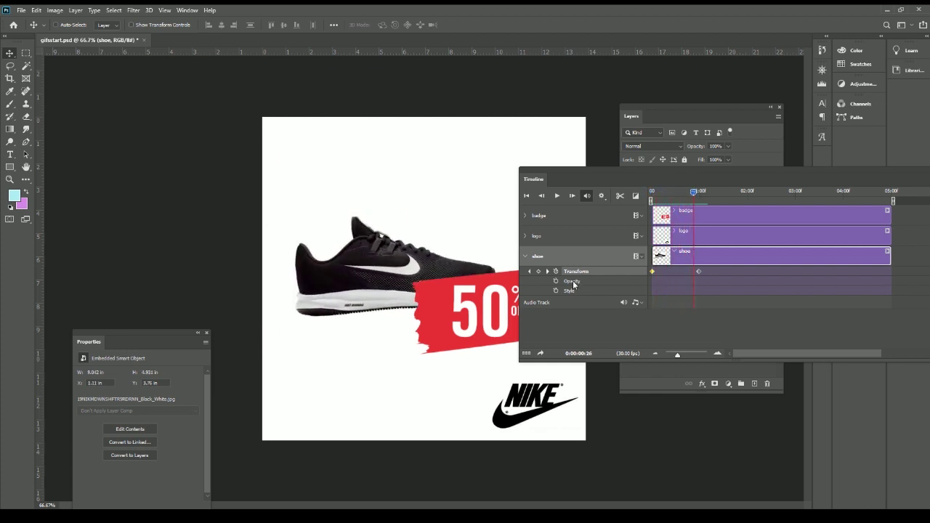
{"action": "left_click_drag", "start_coordinate": [676, 191], "coordinate": [634, 198]}
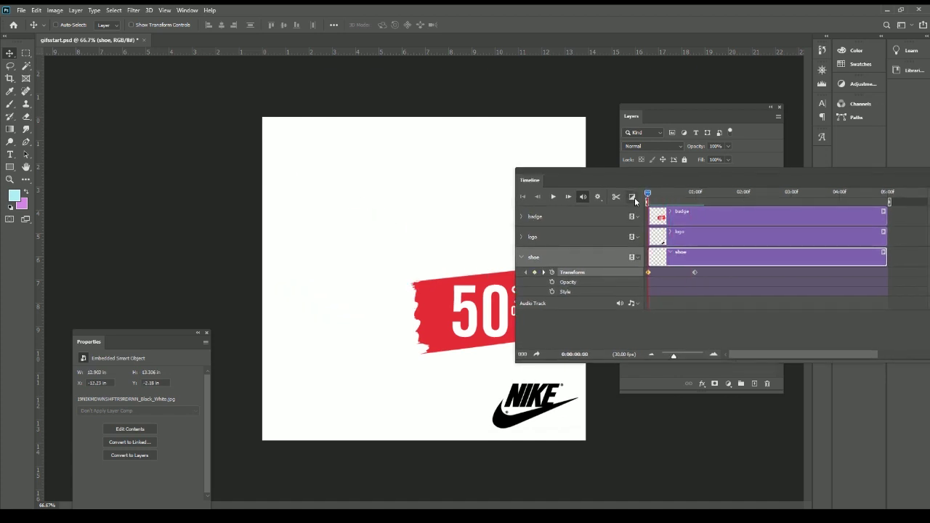
- Keyframe the shoe's opacity at 0% at frame 0 and 100% just before one second
{"action": "left_click", "coordinate": [551, 283]}
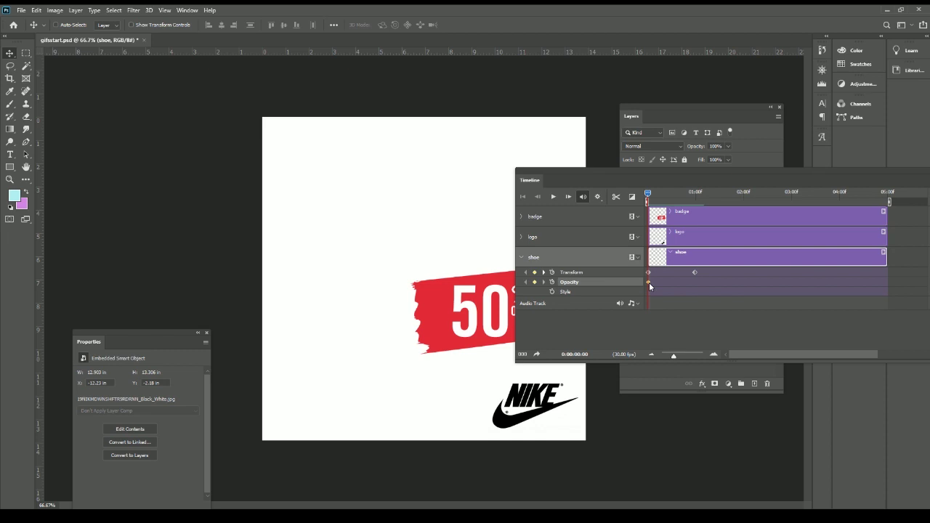
{"action": "left_click", "coordinate": [728, 146]}
{"action": "left_click_drag", "start_coordinate": [730, 158], "coordinate": [681, 160]}
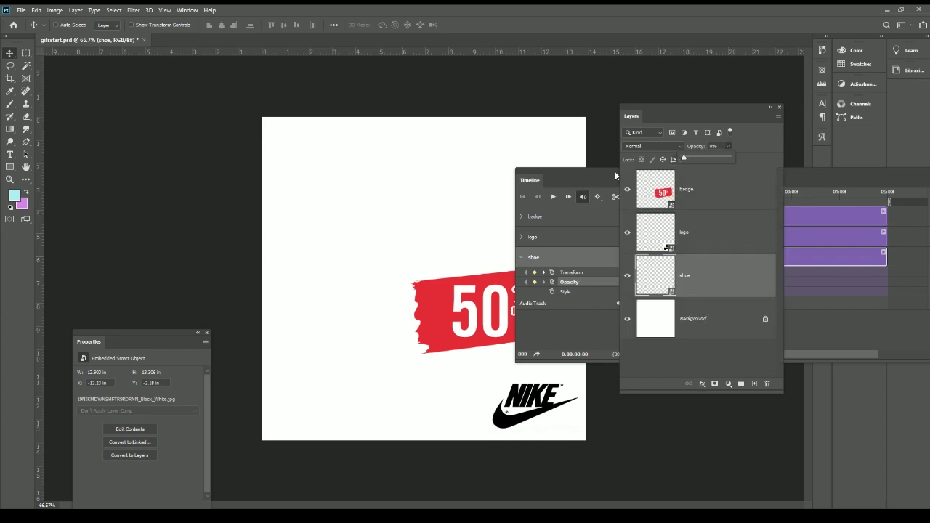
{"action": "mouse_move", "coordinate": [607, 178]}
{"action": "left_mouse_down"}
{"action": "mouse_move", "coordinate": [503, 236]}
{"action": "mouse_move", "coordinate": [462, 247]}
{"action": "left_mouse_up"}
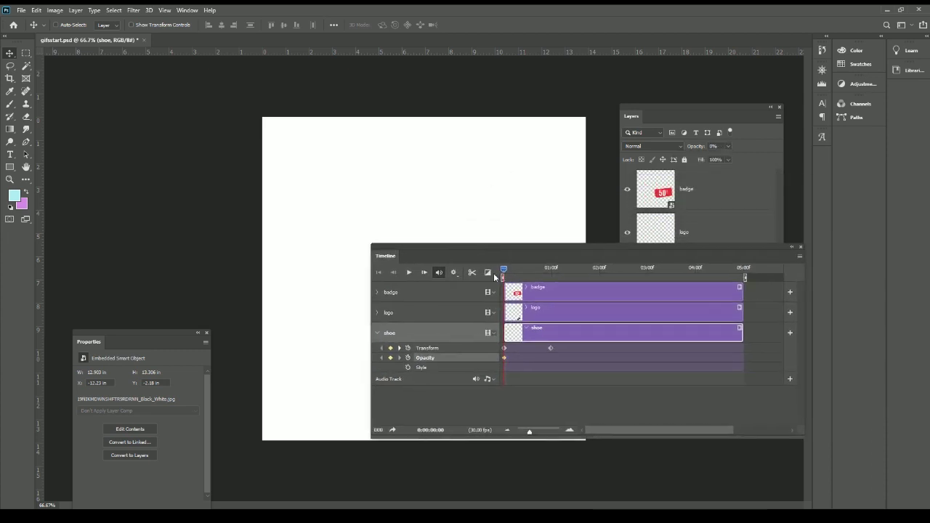
{"action": "left_click_drag", "start_coordinate": [504, 269], "coordinate": [551, 274]}
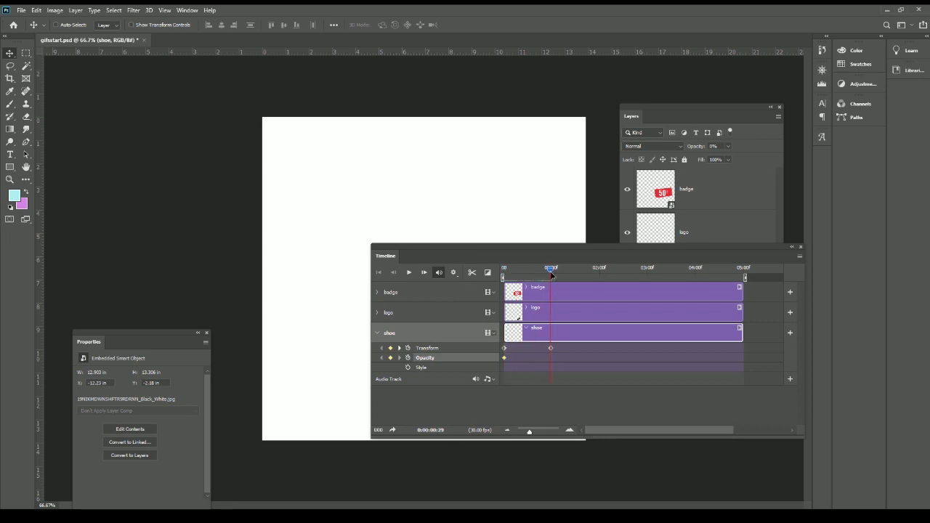
{"action": "left_click", "coordinate": [727, 146]}
{"action": "left_click_drag", "start_coordinate": [728, 161], "coordinate": [773, 158]}
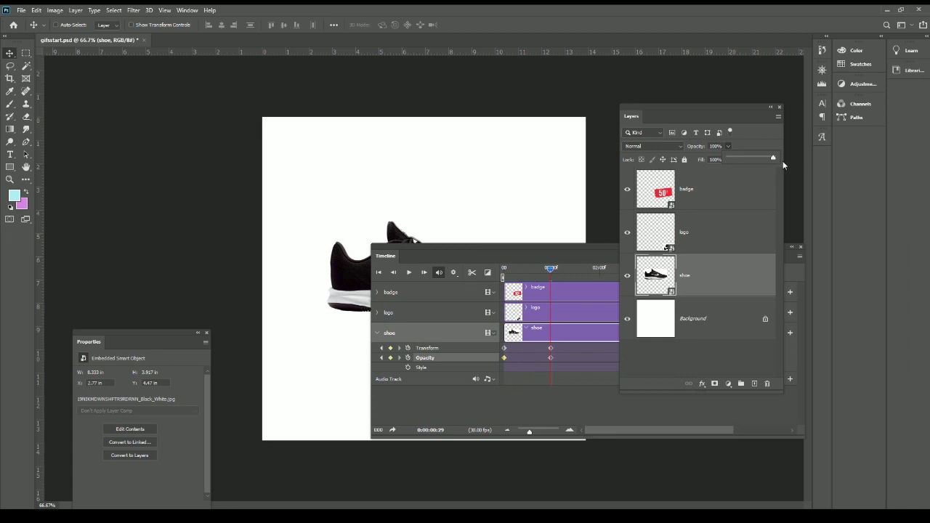
{"action": "left_click", "coordinate": [505, 358]}
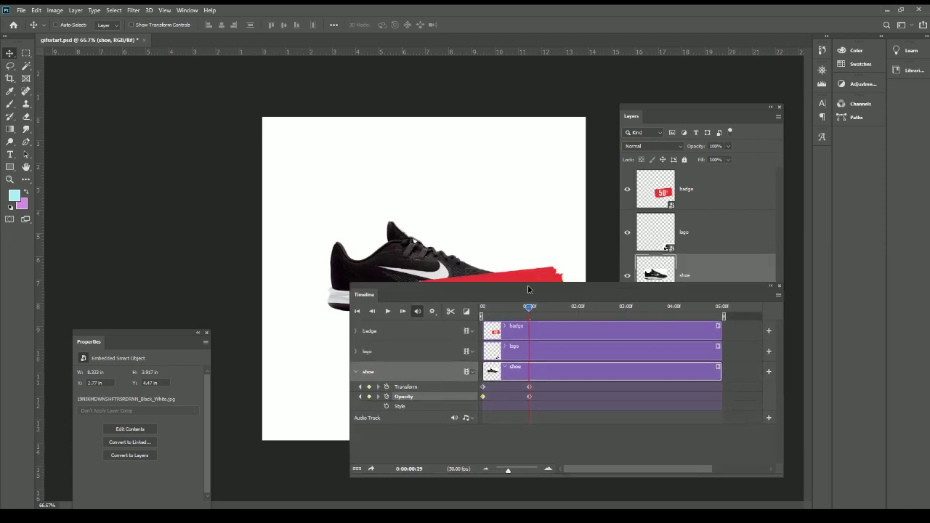
{"action": "mouse_move", "coordinate": [547, 253]}
{"action": "left_mouse_down"}
{"action": "mouse_move", "coordinate": [674, 158]}
{"action": "mouse_move", "coordinate": [627, 192]}
{"action": "mouse_move", "coordinate": [652, 192]}
{"action": "mouse_move", "coordinate": [656, 204]}
{"action": "mouse_move", "coordinate": [624, 205]}
{"action": "left_mouse_up"}
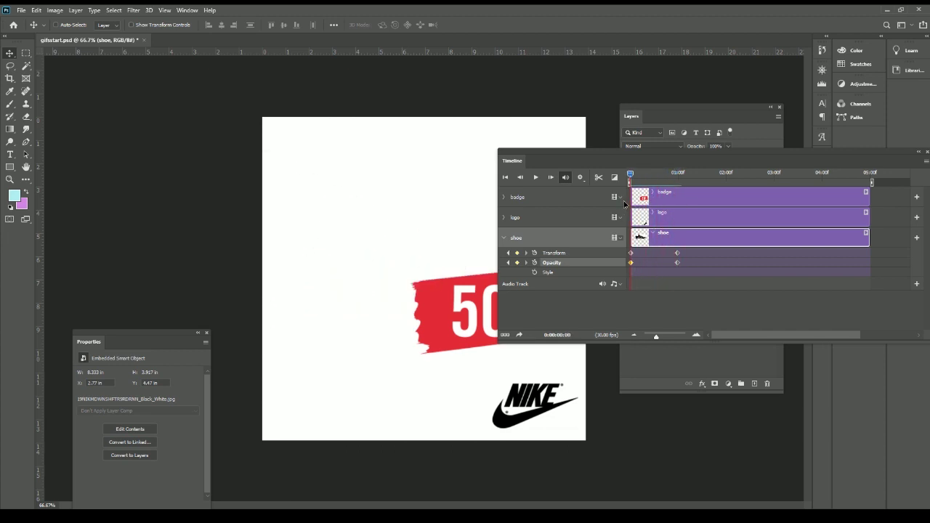
{"action": "left_click", "coordinate": [534, 178]}
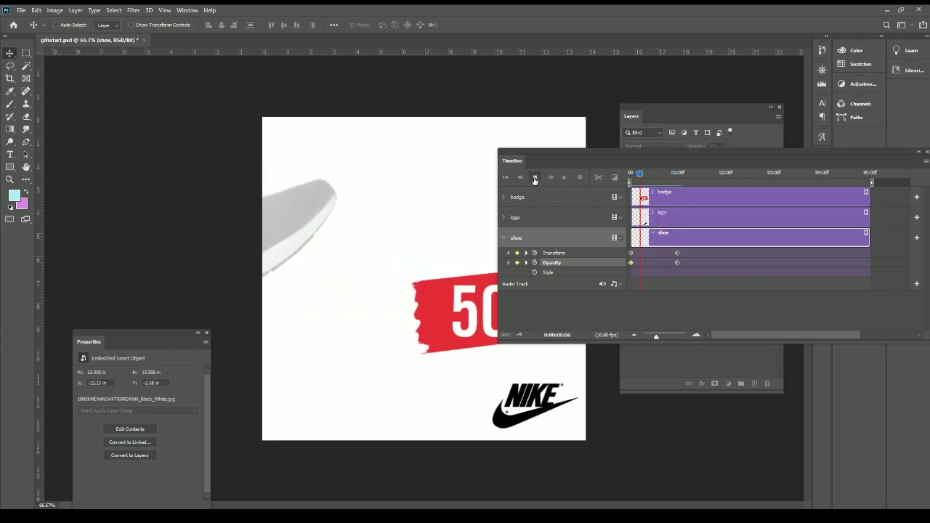
{"action": "left_click", "coordinate": [535, 178]}
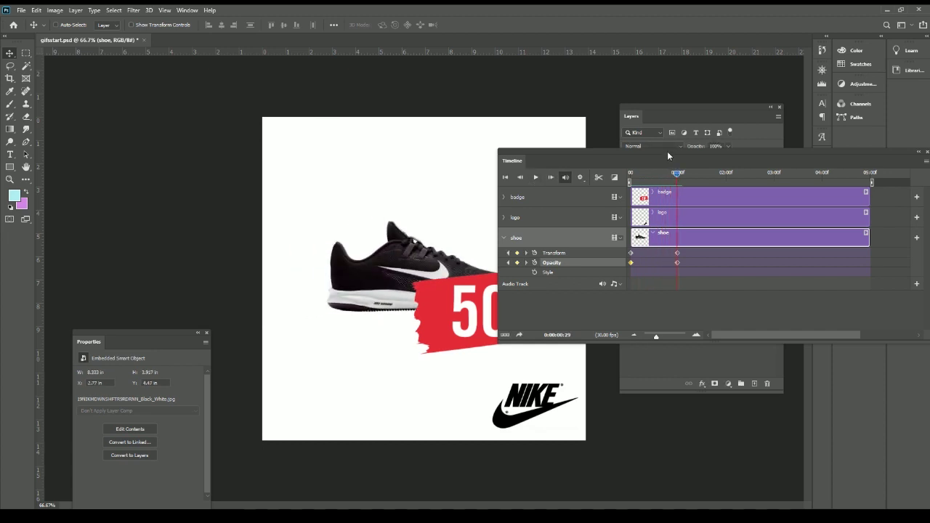
{"action": "left_click_drag", "start_coordinate": [667, 154], "coordinate": [676, 161]}
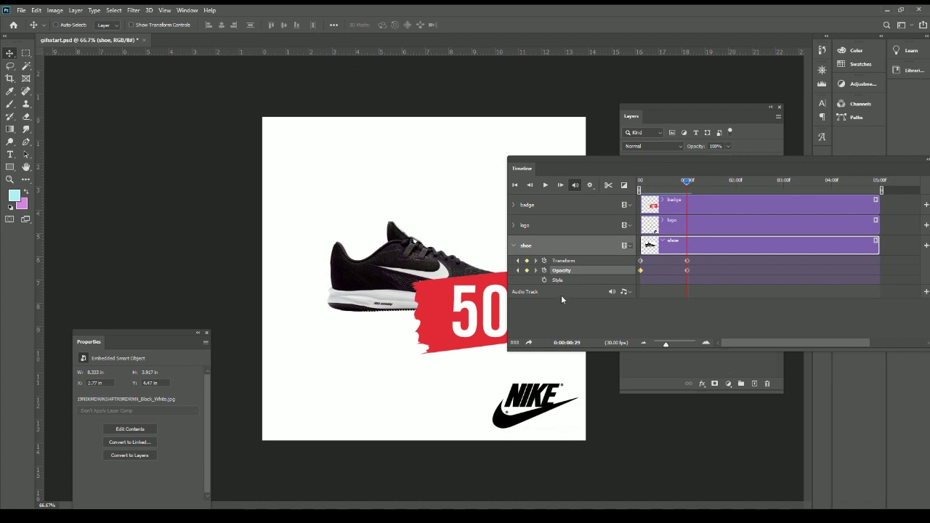
{"action": "left_click_drag", "start_coordinate": [687, 183], "coordinate": [688, 190]}
- Trim the logo clip to start near one second and keyframe its opacity at 0% there
{"action": "left_click_drag", "start_coordinate": [640, 225], "coordinate": [684, 226]}
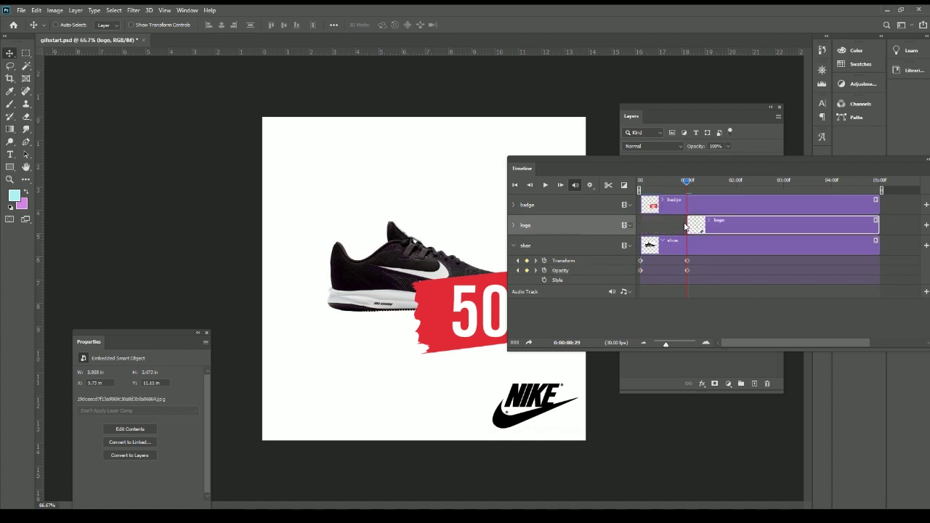
{"action": "mouse_move", "coordinate": [689, 181]}
{"action": "left_mouse_down"}
{"action": "mouse_move", "coordinate": [676, 183]}
{"action": "mouse_move", "coordinate": [687, 187]}
{"action": "left_mouse_up"}
{"action": "left_click", "coordinate": [514, 225]}
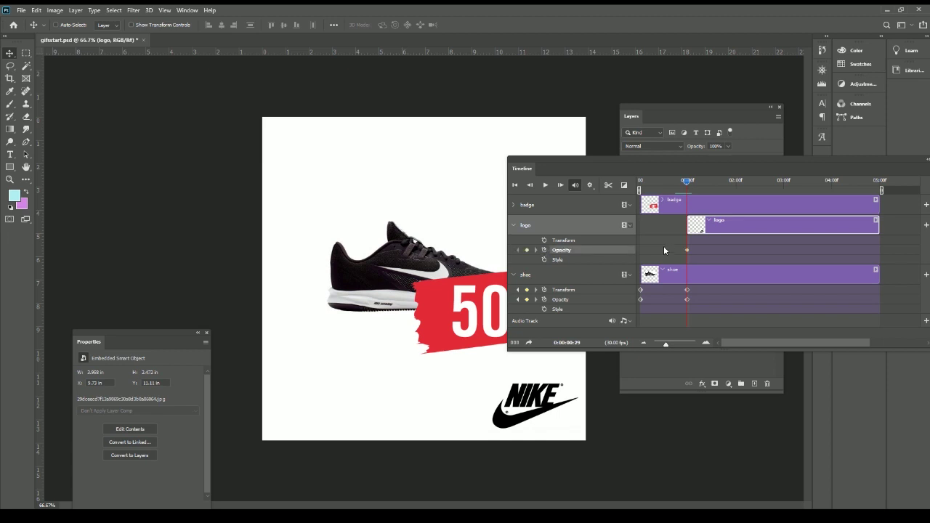
{"action": "left_click", "coordinate": [727, 146]}
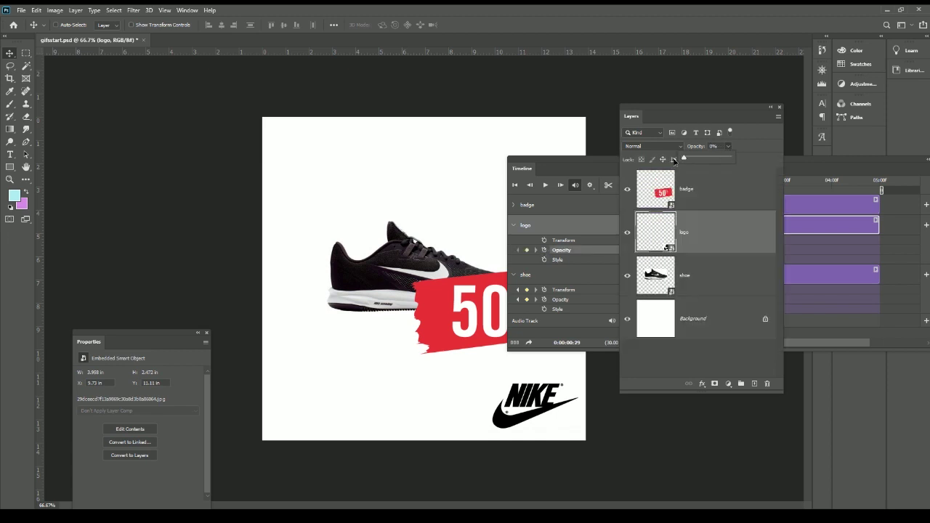
{"action": "left_click_drag", "start_coordinate": [726, 160], "coordinate": [671, 163]}
- Set the logo's opacity to 100% at 1:16 and preview the fade-in
{"action": "left_click_drag", "start_coordinate": [611, 163], "coordinate": [429, 269]}
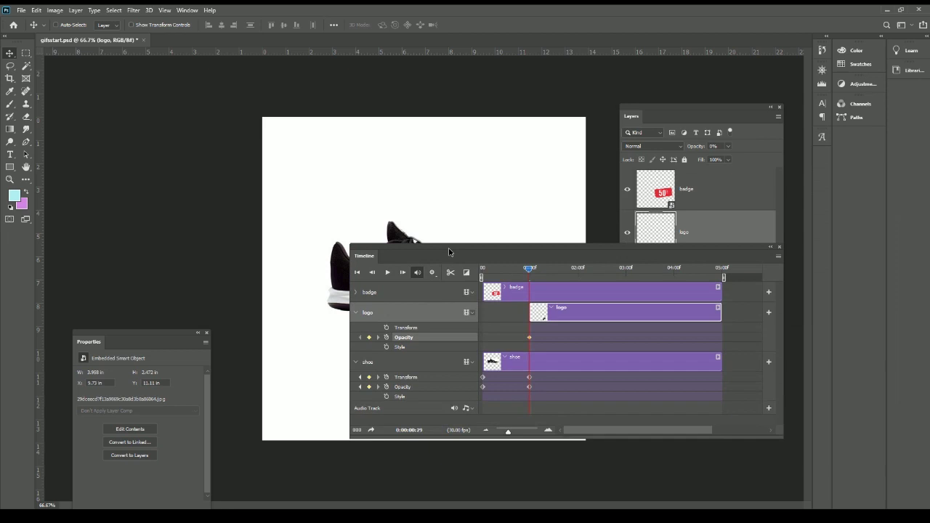
{"action": "left_click_drag", "start_coordinate": [507, 290], "coordinate": [534, 293]}
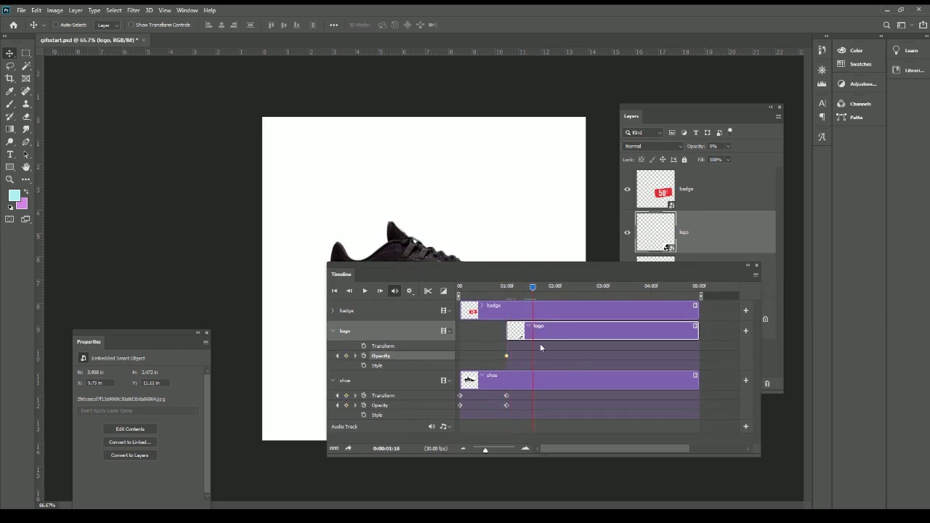
{"action": "left_click", "coordinate": [728, 159]}
{"action": "left_click_drag", "start_coordinate": [728, 160], "coordinate": [782, 155]}
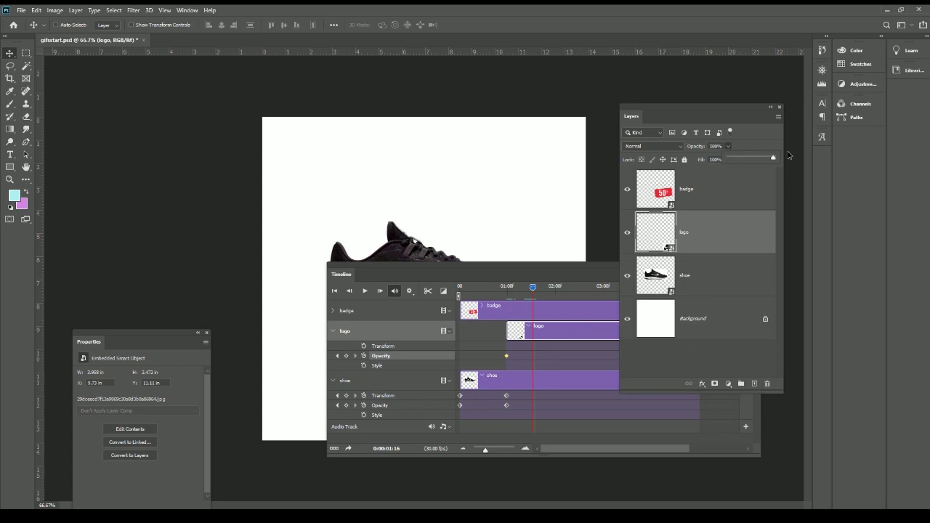
{"action": "mouse_move", "coordinate": [534, 288]}
{"action": "left_mouse_down"}
{"action": "mouse_move", "coordinate": [506, 288]}
{"action": "mouse_move", "coordinate": [623, 128]}
{"action": "mouse_move", "coordinate": [536, 162]}
{"action": "left_mouse_up"}
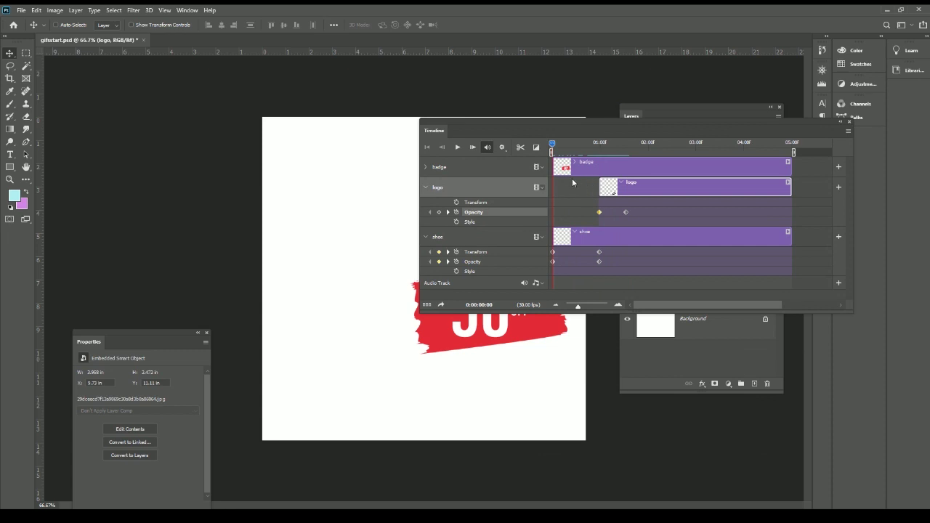
- Preview the shoe and logo animation, then drag the badge clip's start to around one second
{"action": "mouse_move", "coordinate": [551, 145]}
{"action": "left_mouse_down"}
{"action": "mouse_move", "coordinate": [624, 155]}
{"action": "mouse_move", "coordinate": [574, 161]}
{"action": "mouse_move", "coordinate": [627, 163]}
{"action": "left_mouse_up"}
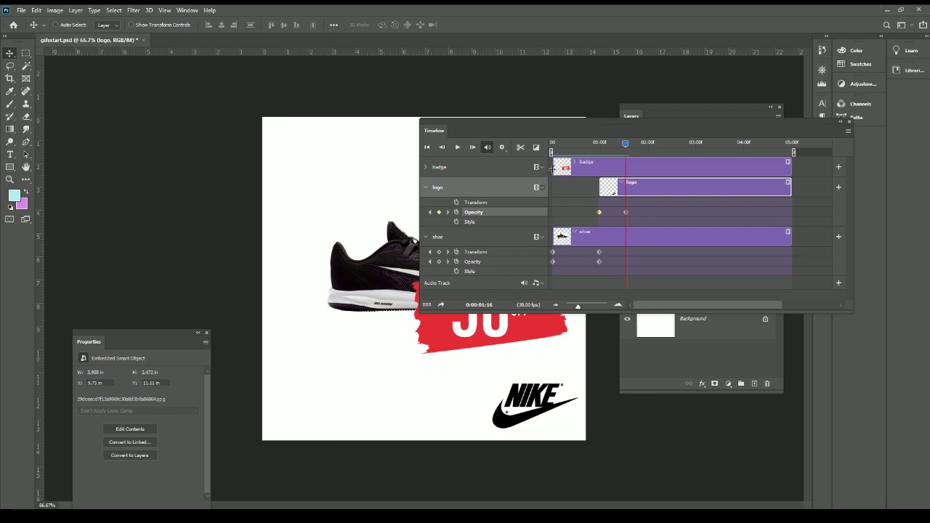
{"action": "mouse_move", "coordinate": [552, 168]}
{"action": "left_mouse_down"}
{"action": "mouse_move", "coordinate": [600, 168]}
{"action": "mouse_move", "coordinate": [573, 145]}
{"action": "mouse_move", "coordinate": [626, 149]}
{"action": "mouse_move", "coordinate": [626, 167]}
{"action": "left_mouse_up"}
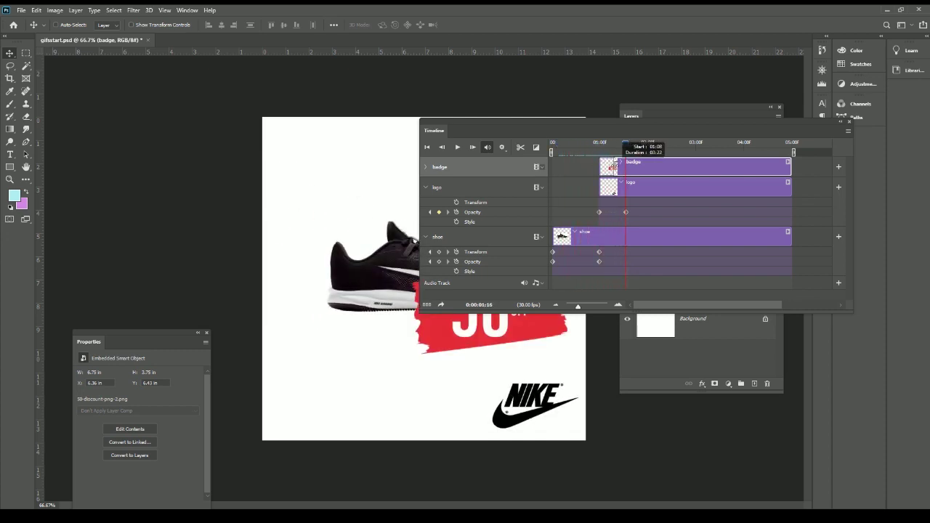
- Play back the animation, expand the badge track and add a low-opacity Opacity keyframe
{"action": "key", "text": "space"}
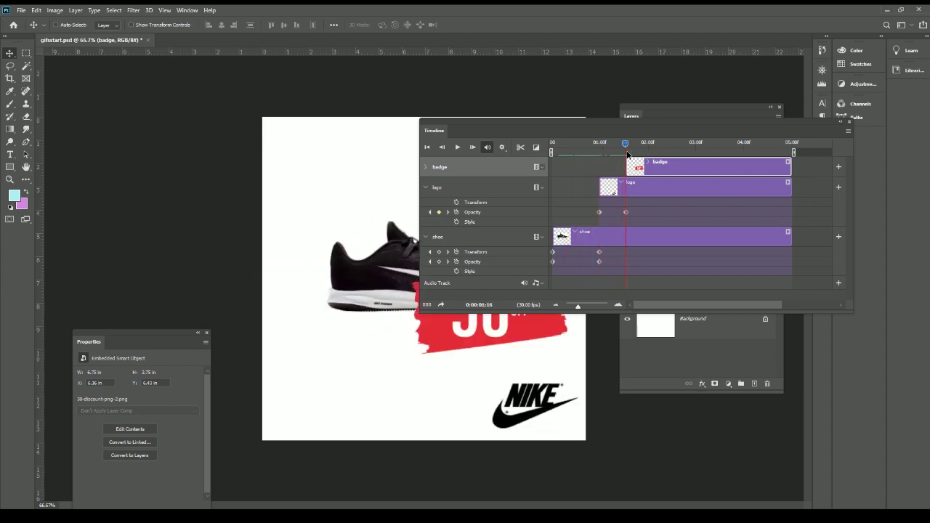
{"action": "left_click", "coordinate": [425, 168]}
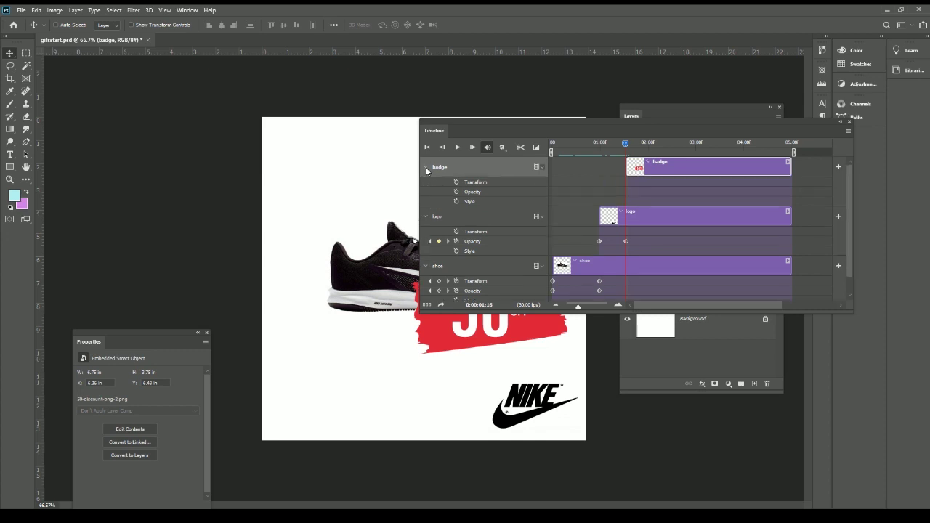
{"action": "left_click", "coordinate": [456, 191]}
{"action": "left_click_drag", "start_coordinate": [703, 127], "coordinate": [701, 185]}
{"action": "left_click", "coordinate": [630, 174]}
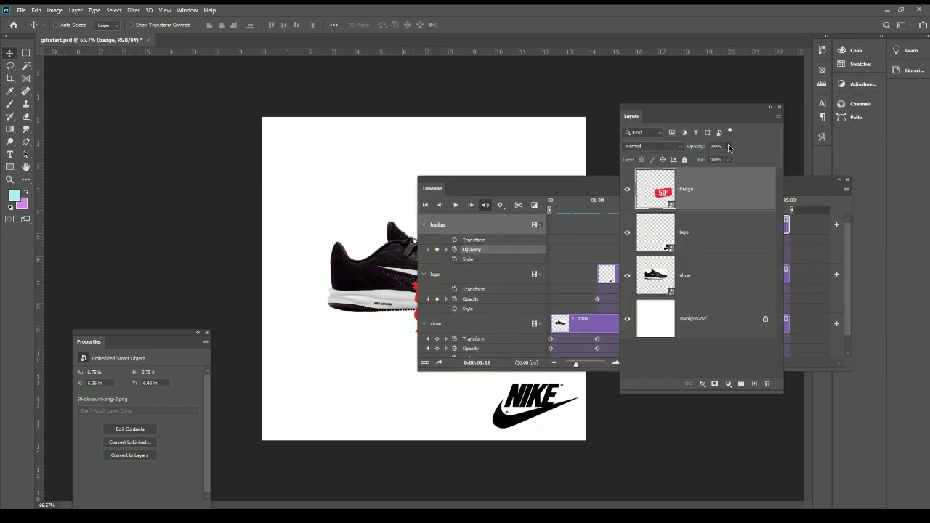
- Set the badge's opacity to 100% at two seconds and preview the badge and logo fade-in
{"action": "left_click", "coordinate": [595, 181]}
{"action": "left_click", "coordinate": [635, 207]}
{"action": "mouse_move", "coordinate": [590, 178]}
{"action": "left_mouse_down"}
{"action": "mouse_move", "coordinate": [565, 275]}
{"action": "mouse_move", "coordinate": [247, 84]}
{"action": "mouse_move", "coordinate": [306, 101]}
{"action": "left_mouse_up"}
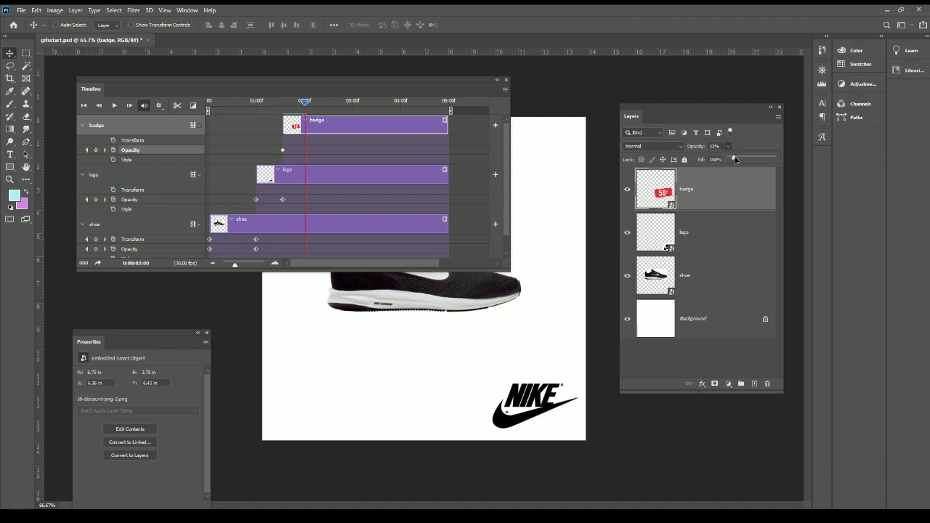
{"action": "left_click_drag", "start_coordinate": [735, 160], "coordinate": [773, 158]}
{"action": "mouse_move", "coordinate": [304, 102]}
{"action": "left_mouse_down"}
{"action": "mouse_move", "coordinate": [305, 111]}
{"action": "mouse_move", "coordinate": [287, 116]}
{"action": "mouse_move", "coordinate": [298, 113]}
{"action": "left_mouse_up"}
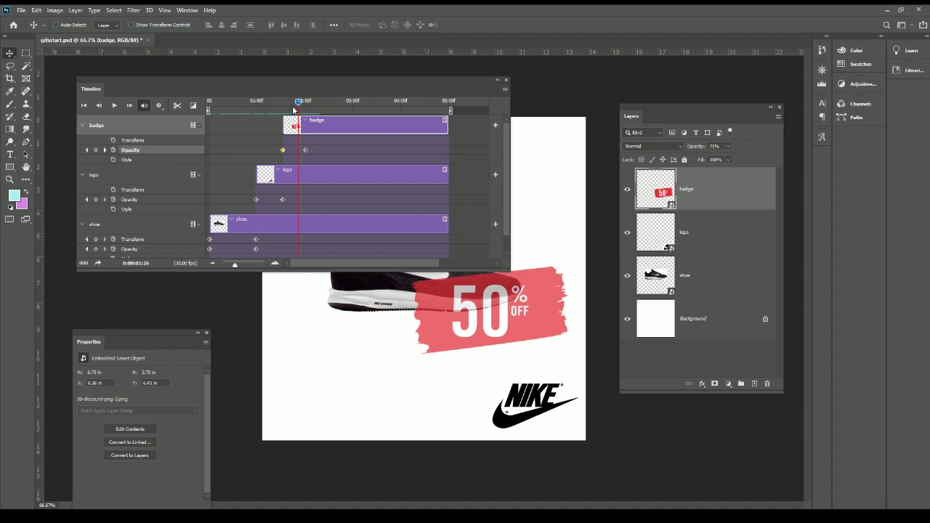
{"action": "left_click_drag", "start_coordinate": [299, 104], "coordinate": [305, 104]}
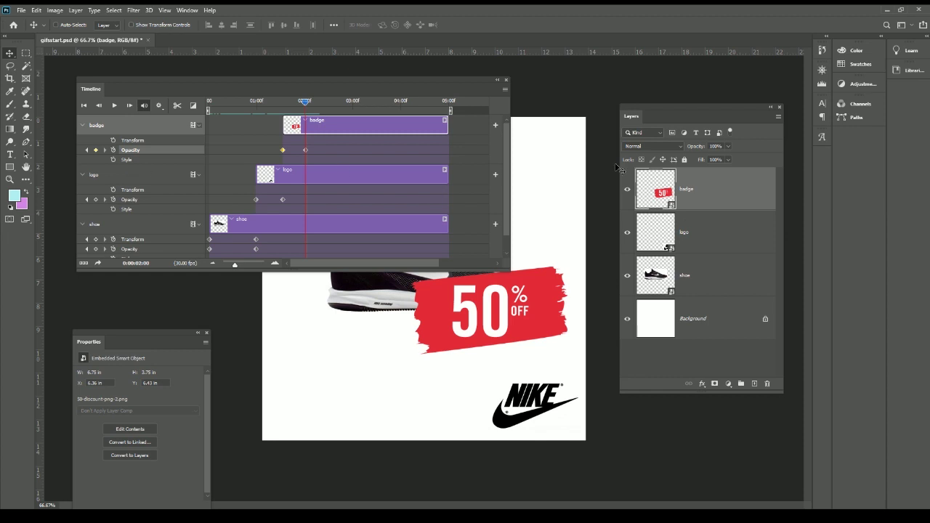
- Keyframe the badge's Style at 2:00, then at 2:16 add an orange Outer Glow
{"action": "left_click", "coordinate": [113, 160]}
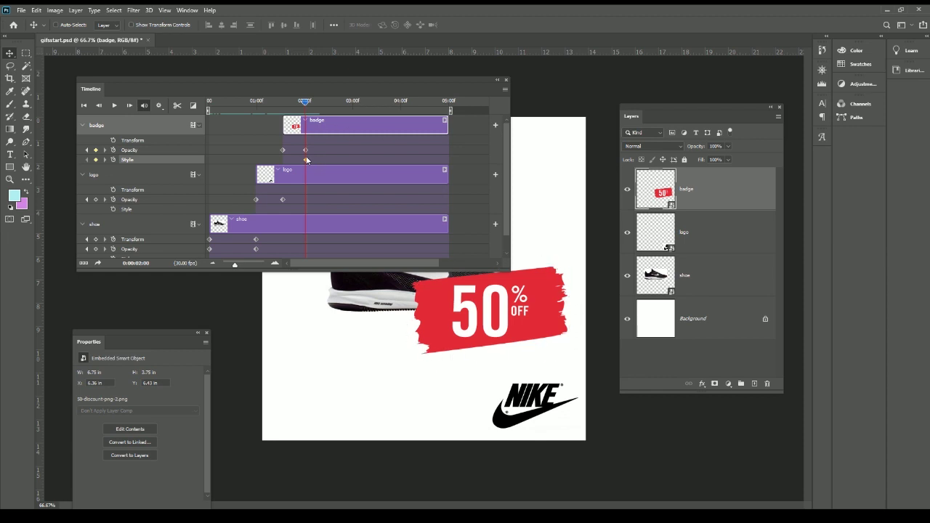
{"action": "left_click_drag", "start_coordinate": [308, 106], "coordinate": [330, 107]}
{"action": "double_click", "coordinate": [749, 206]}
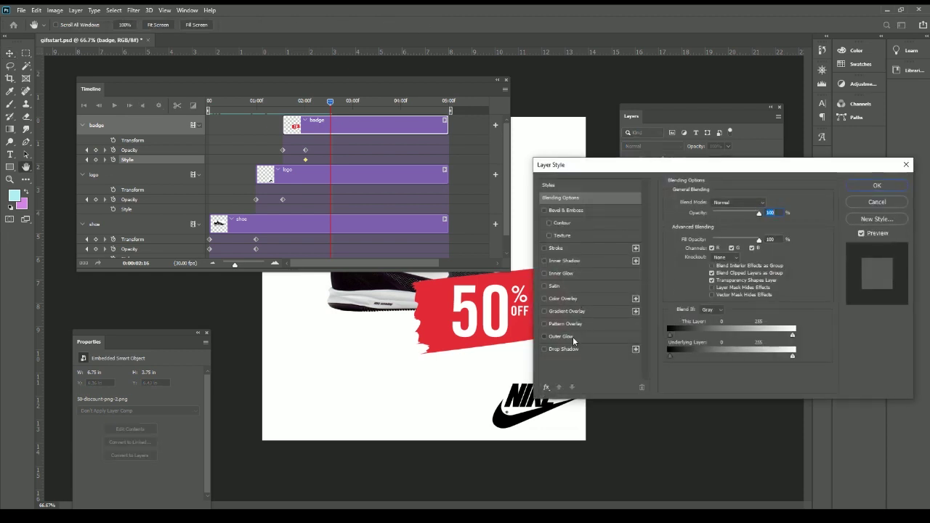
{"action": "left_click", "coordinate": [574, 336]}
{"action": "left_click", "coordinate": [731, 203]}
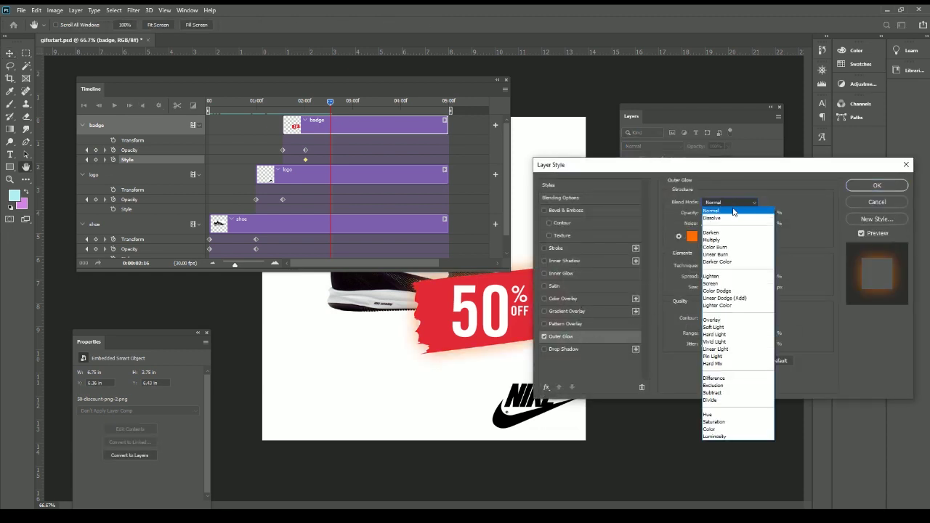
{"action": "left_click", "coordinate": [733, 213]}
{"action": "left_click", "coordinate": [728, 283]}
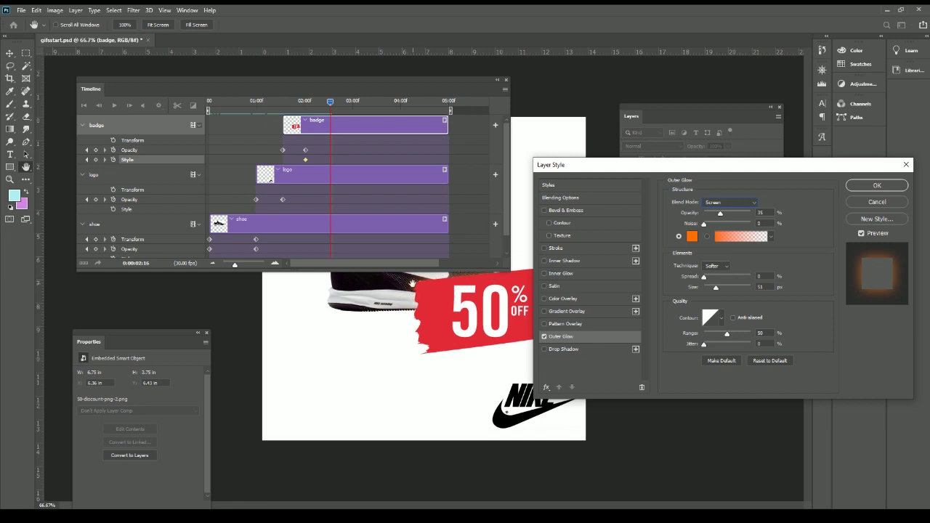
{"action": "left_click", "coordinate": [729, 208]}
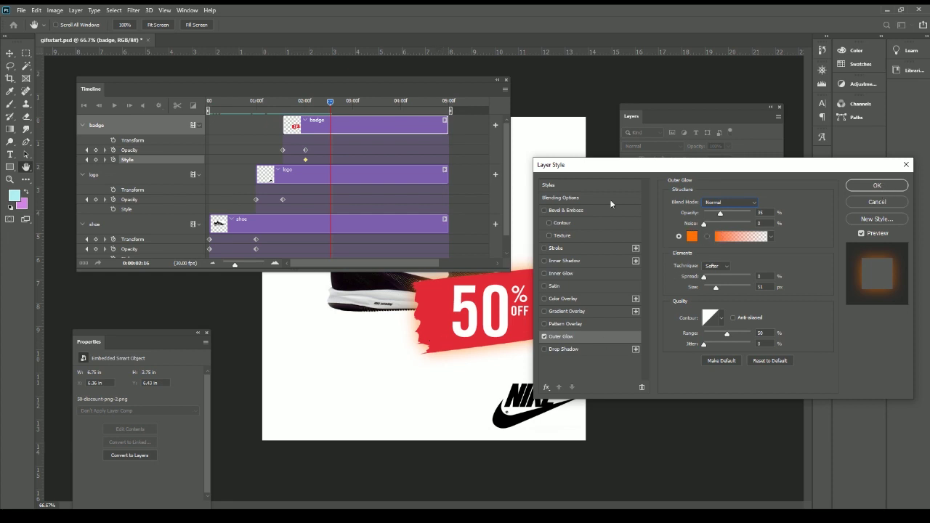
- Apply the outer glow, then key a 0 px glow size at an earlier frame
{"action": "left_click", "coordinate": [877, 185]}
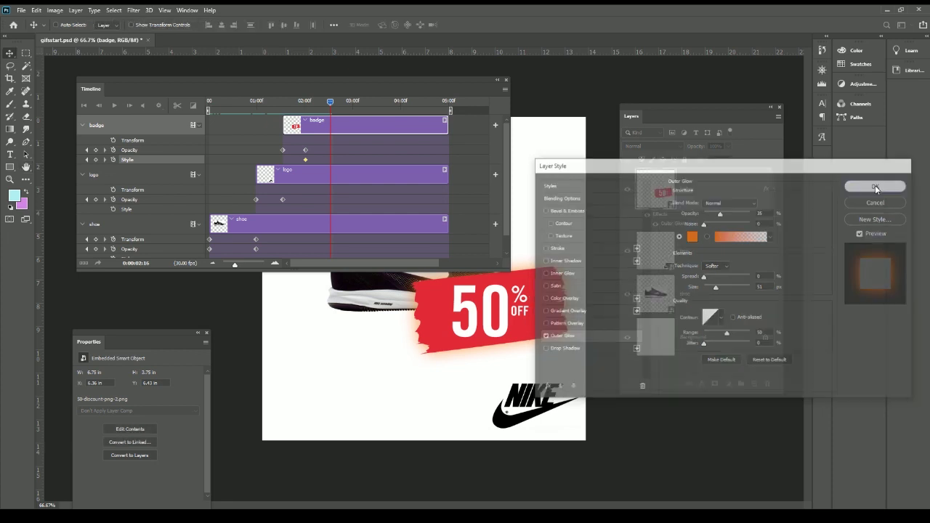
{"action": "mouse_move", "coordinate": [331, 102]}
{"action": "left_mouse_down"}
{"action": "mouse_move", "coordinate": [313, 102]}
{"action": "mouse_move", "coordinate": [339, 110]}
{"action": "mouse_move", "coordinate": [308, 123]}
{"action": "mouse_move", "coordinate": [354, 125]}
{"action": "left_mouse_up"}
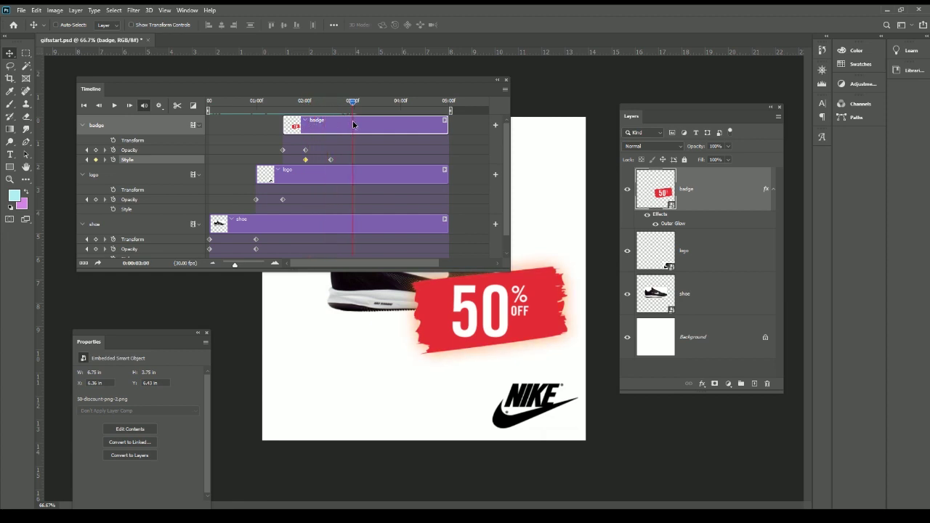
{"action": "double_click", "coordinate": [724, 192]}
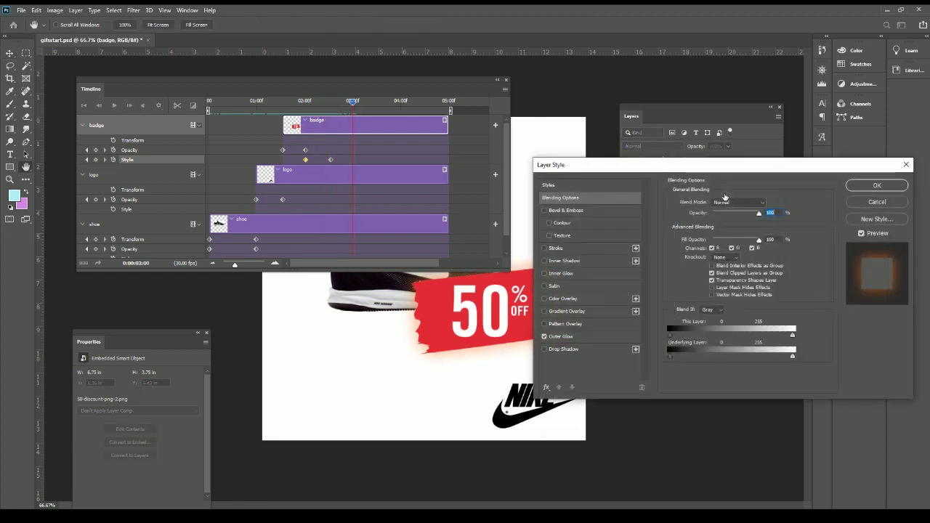
{"action": "left_click", "coordinate": [587, 336]}
{"action": "left_click_drag", "start_coordinate": [714, 289], "coordinate": [698, 291]}
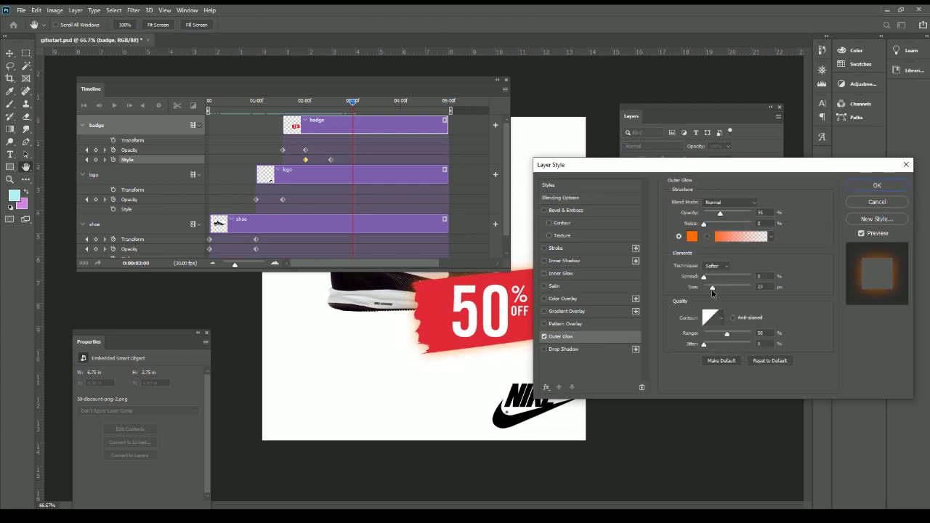
{"action": "left_click", "coordinate": [866, 186]}
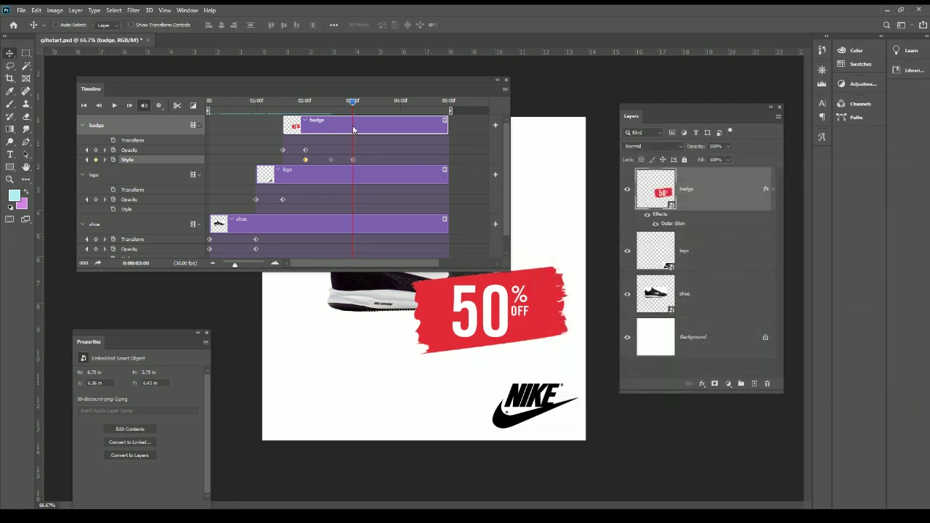
- Around 2:13, set the badge's outer glow size to 50 px and key it
{"action": "left_click", "coordinate": [331, 159]}
{"action": "left_click", "coordinate": [305, 159]}
{"action": "left_click_drag", "start_coordinate": [309, 101], "coordinate": [379, 113]}
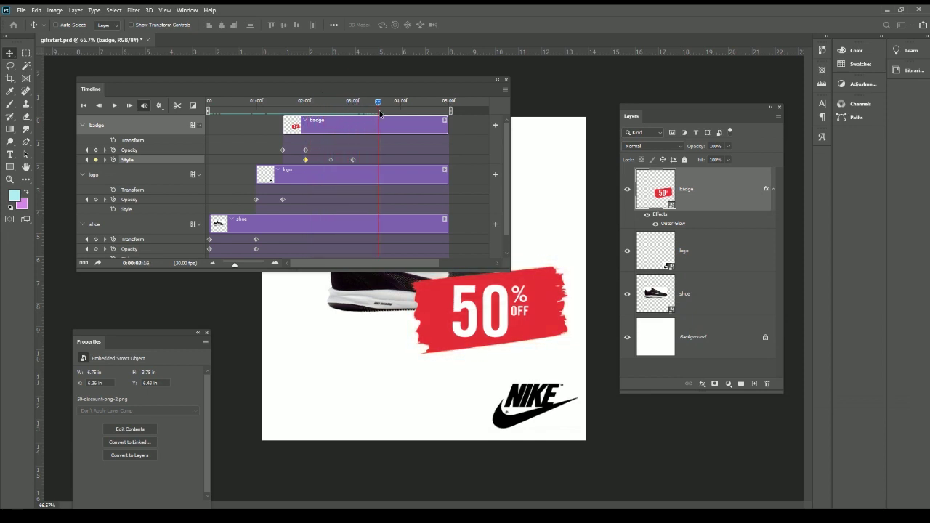
{"action": "double_click", "coordinate": [716, 207]}
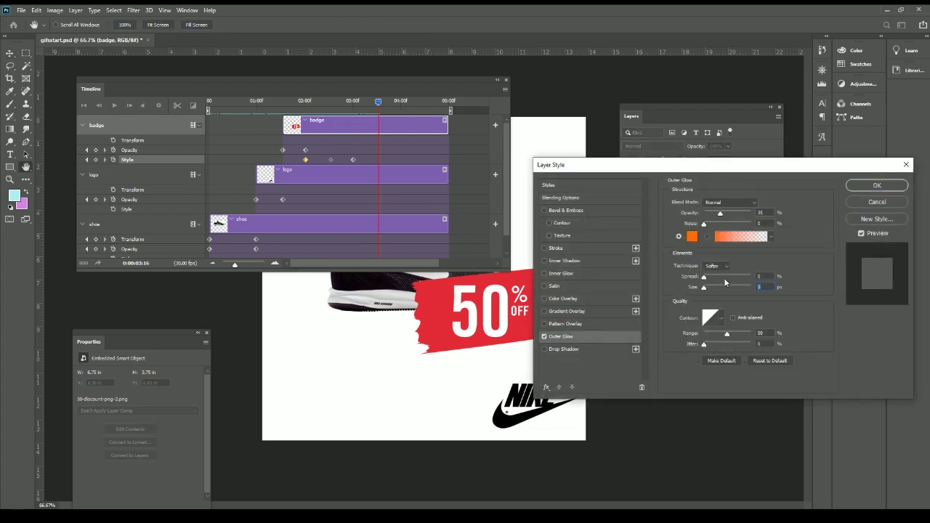
{"action": "left_click", "coordinate": [715, 287]}
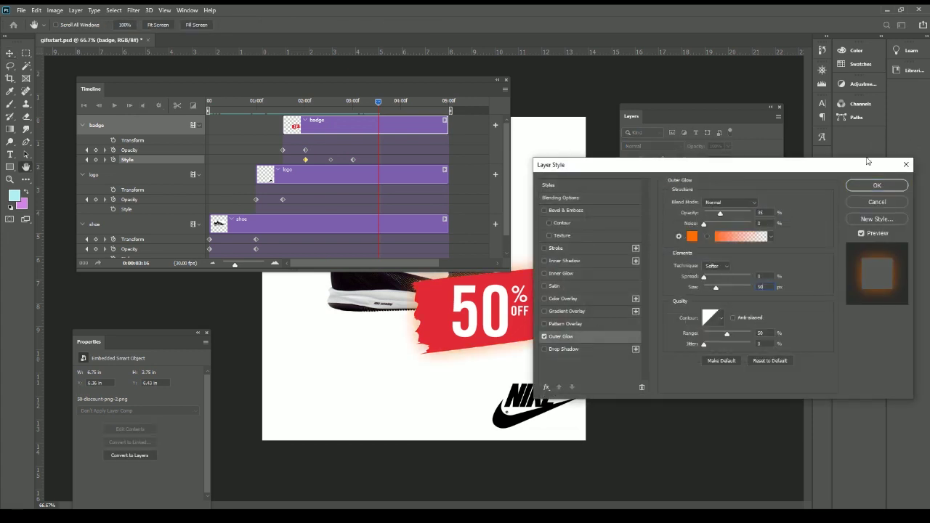
{"action": "left_click", "coordinate": [877, 186]}
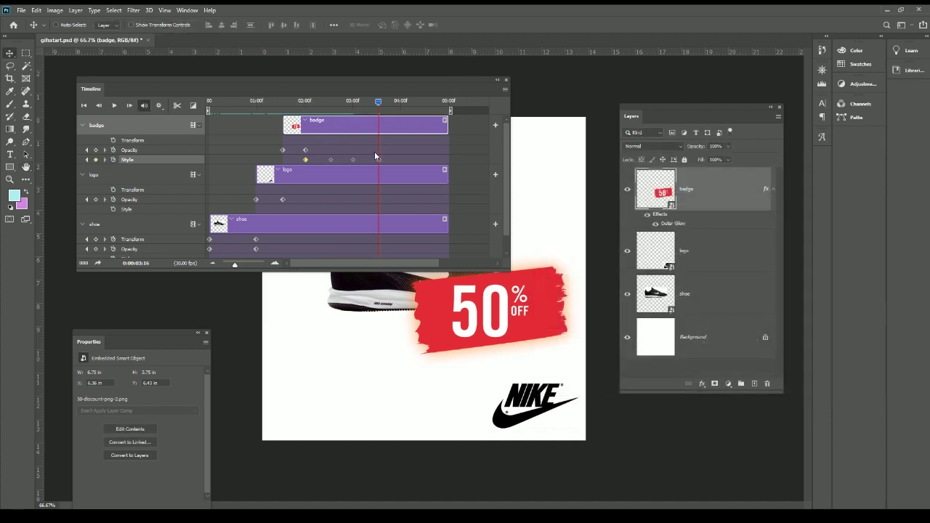
- At 4 seconds, key the badge's outer glow size back to 0
{"action": "left_click_drag", "start_coordinate": [380, 103], "coordinate": [401, 105]}
{"action": "double_click", "coordinate": [673, 223]}
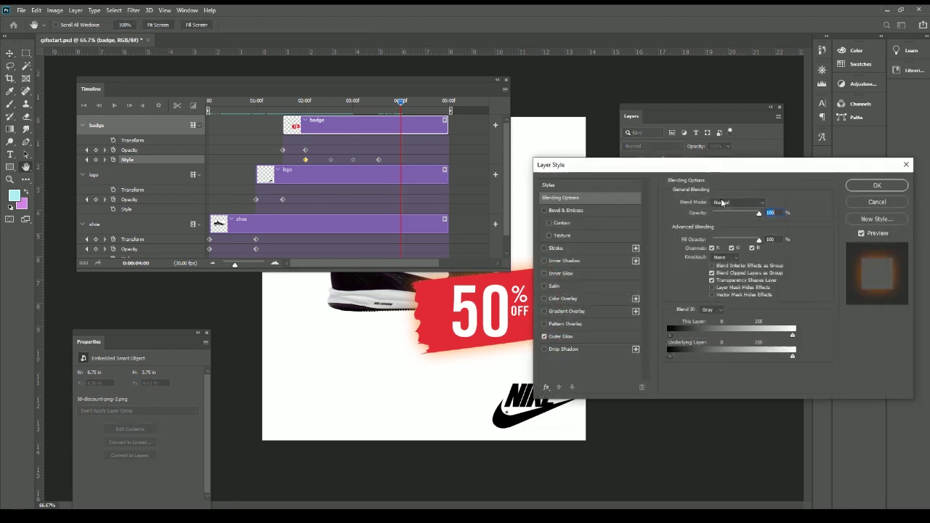
{"action": "left_click", "coordinate": [759, 286]}
{"action": "type", "text": "0"}
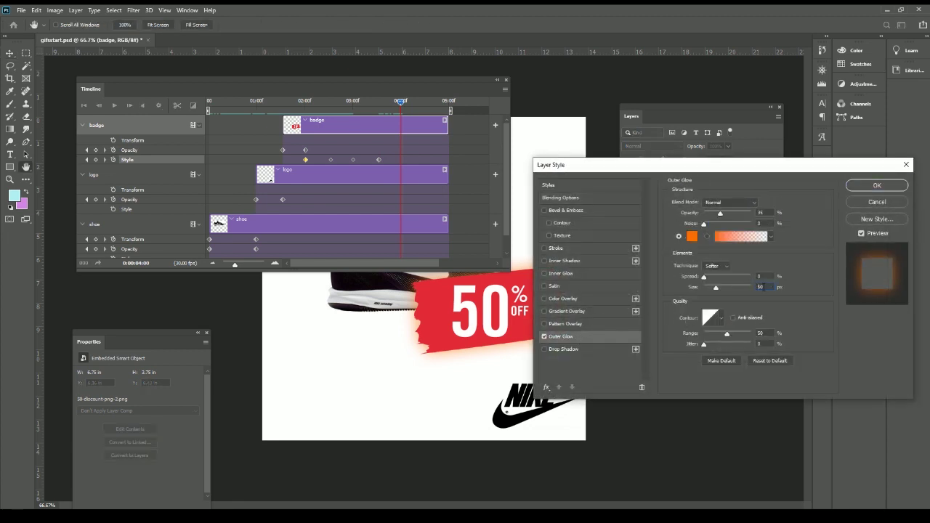
{"action": "left_click", "coordinate": [877, 186]}
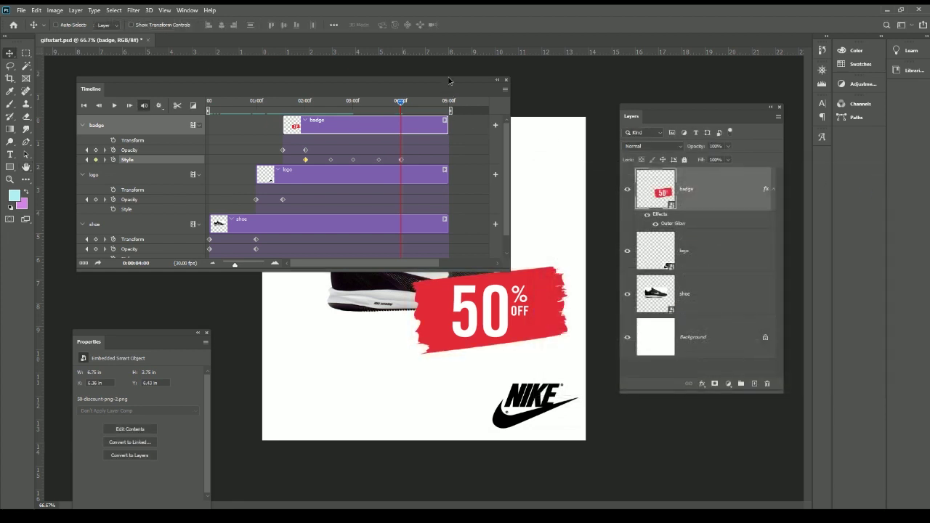
- Rewind the timeline to 0:00 and play the ad to preview shoe, logo and badge
{"action": "left_click_drag", "start_coordinate": [448, 80], "coordinate": [697, 66]}
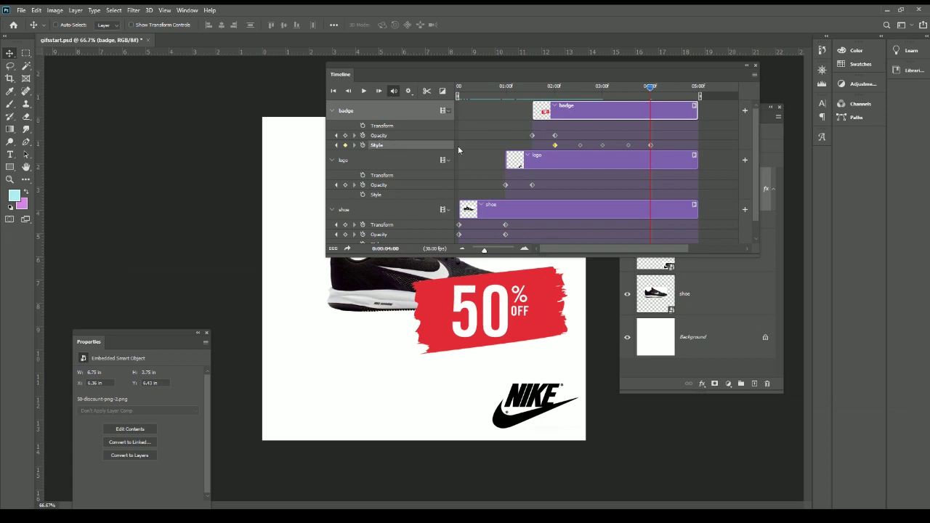
{"action": "mouse_move", "coordinate": [650, 97]}
{"action": "left_mouse_down"}
{"action": "mouse_move", "coordinate": [459, 94]}
{"action": "mouse_move", "coordinate": [693, 123]}
{"action": "mouse_move", "coordinate": [625, 170]}
{"action": "left_mouse_up"}
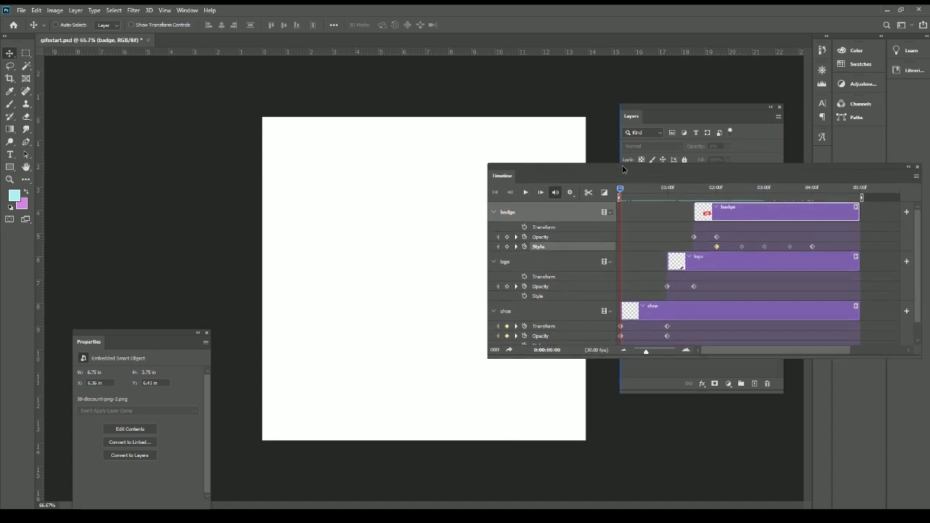
{"action": "left_click", "coordinate": [531, 195]}
{"action": "left_click_drag", "start_coordinate": [547, 176], "coordinate": [569, 56]}
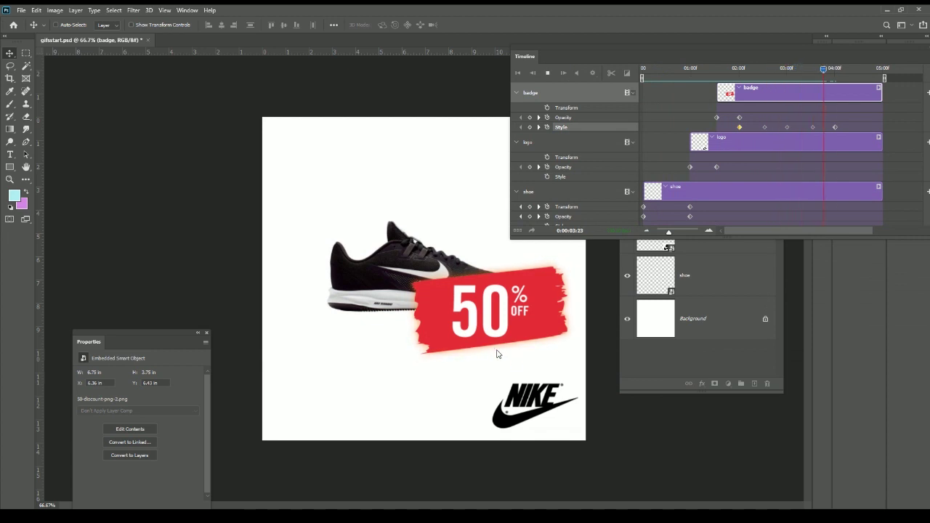
- Reposition the Timeline panel and resize it to show every layer track and the audio track
{"action": "left_click_drag", "start_coordinate": [850, 54], "coordinate": [741, 72]}
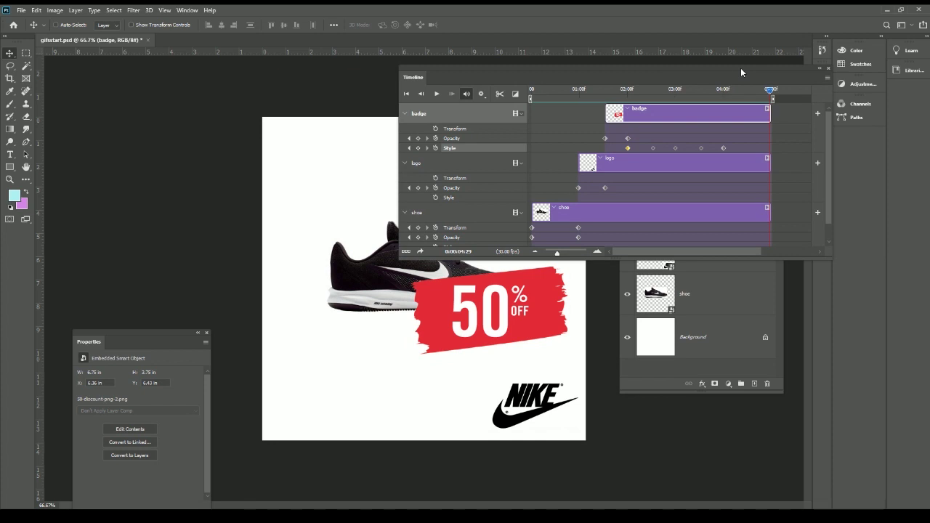
{"action": "left_click_drag", "start_coordinate": [741, 72], "coordinate": [511, 91]}
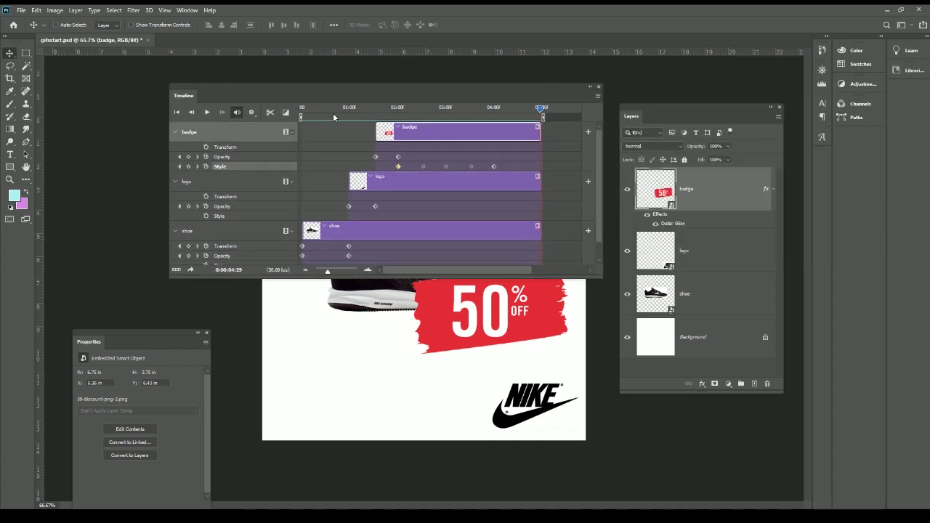
{"action": "left_click_drag", "start_coordinate": [602, 276], "coordinate": [753, 364]}
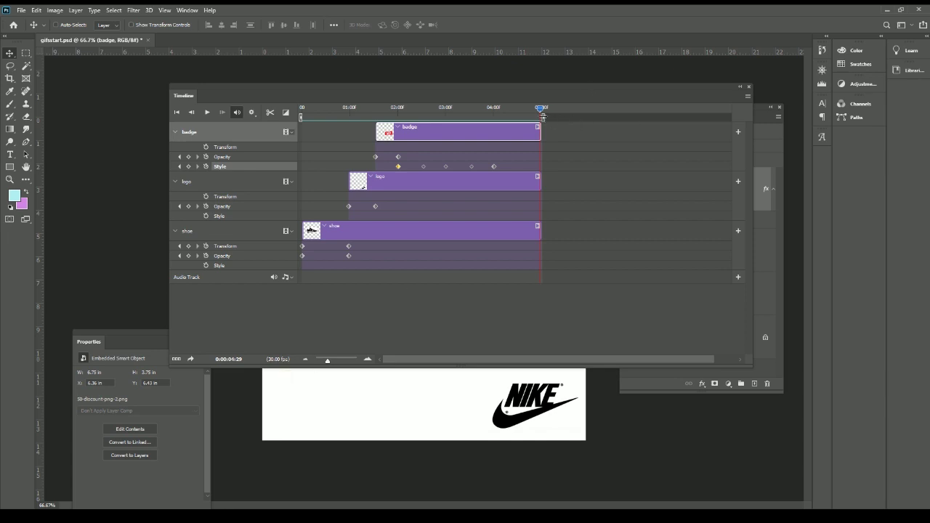
{"action": "mouse_move", "coordinate": [539, 136]}
{"action": "left_mouse_down"}
{"action": "mouse_move", "coordinate": [675, 143]}
{"action": "mouse_move", "coordinate": [546, 147]}
{"action": "left_mouse_up"}
- Render the animation as gifstart.mp4 in H.264 High Quality at 1000 × 1000
{"action": "left_click", "coordinate": [192, 361]}
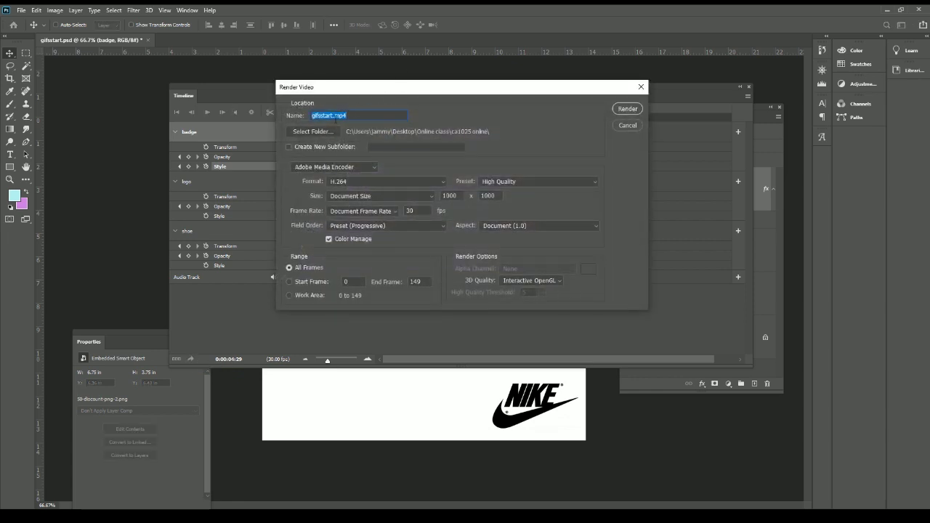
{"action": "left_click_drag", "start_coordinate": [334, 116], "coordinate": [347, 116]}
{"action": "left_click_drag", "start_coordinate": [457, 197], "coordinate": [440, 196]}
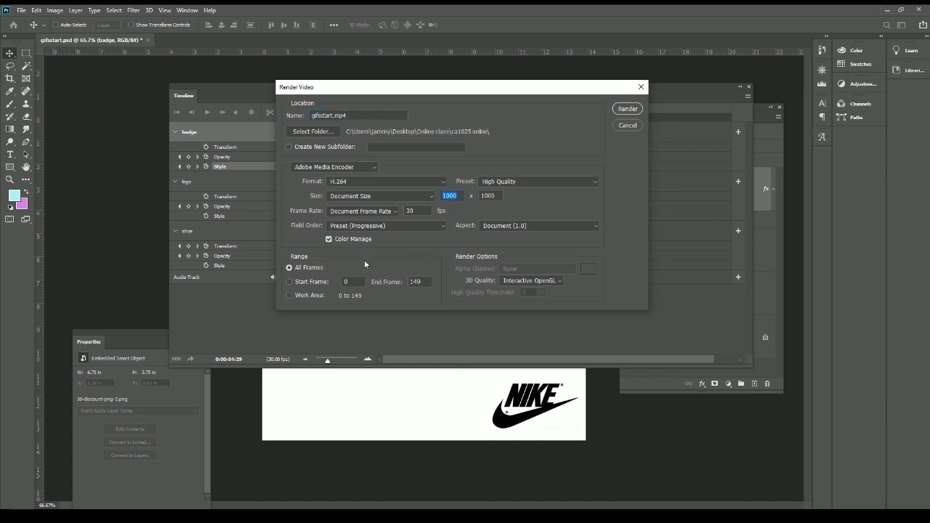
{"action": "left_click", "coordinate": [632, 110]}
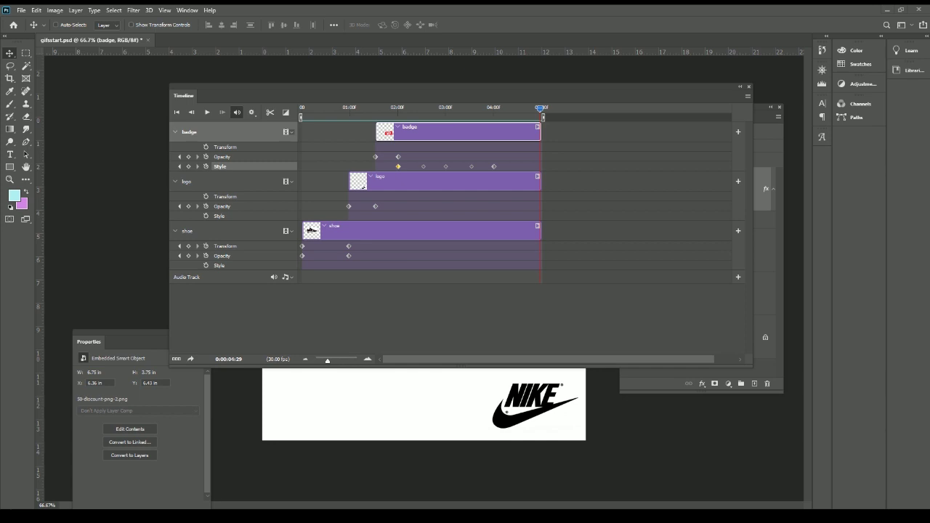
- Switch to Facebook in Firefox, scroll to a post, and browse its comment box's GIF choices
{"action": "key", "text": "alt+Tab"}
{"action": "scroll", "coordinate": [533, 247], "scroll_direction": "down", "scroll_amount": 5}
{"action": "scroll", "coordinate": [532, 246], "scroll_direction": "down", "scroll_amount": 5}
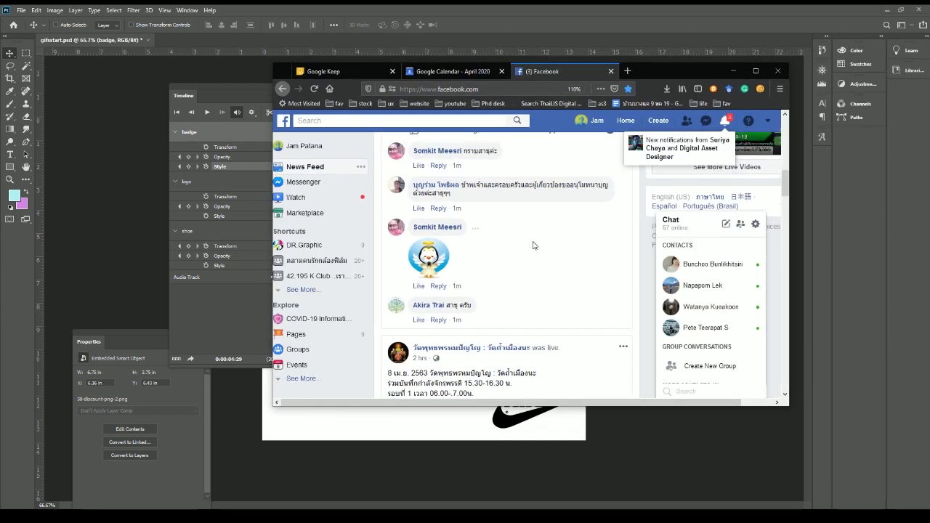
{"action": "scroll", "coordinate": [533, 244], "scroll_direction": "down", "scroll_amount": 5}
{"action": "scroll", "coordinate": [533, 245], "scroll_direction": "down", "scroll_amount": 5}
{"action": "scroll", "coordinate": [531, 241], "scroll_direction": "down", "scroll_amount": 3}
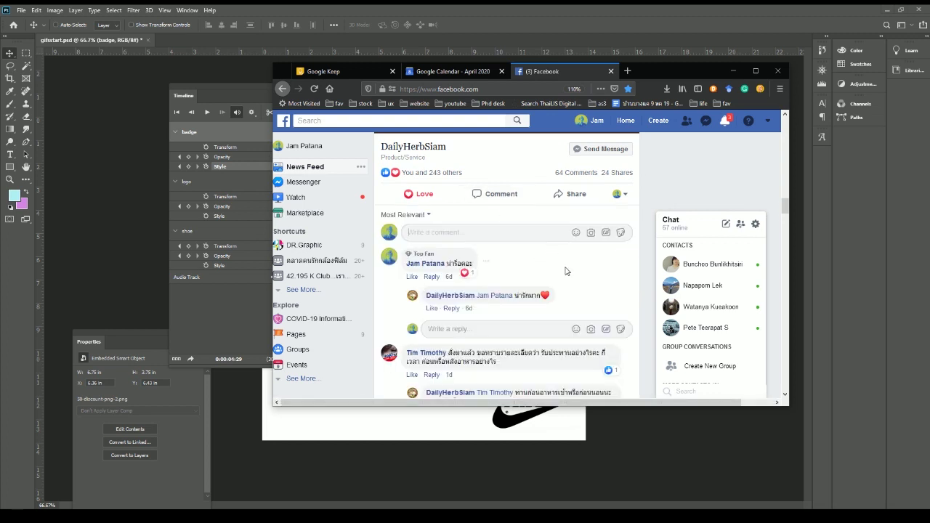
{"action": "left_click", "coordinate": [605, 238]}
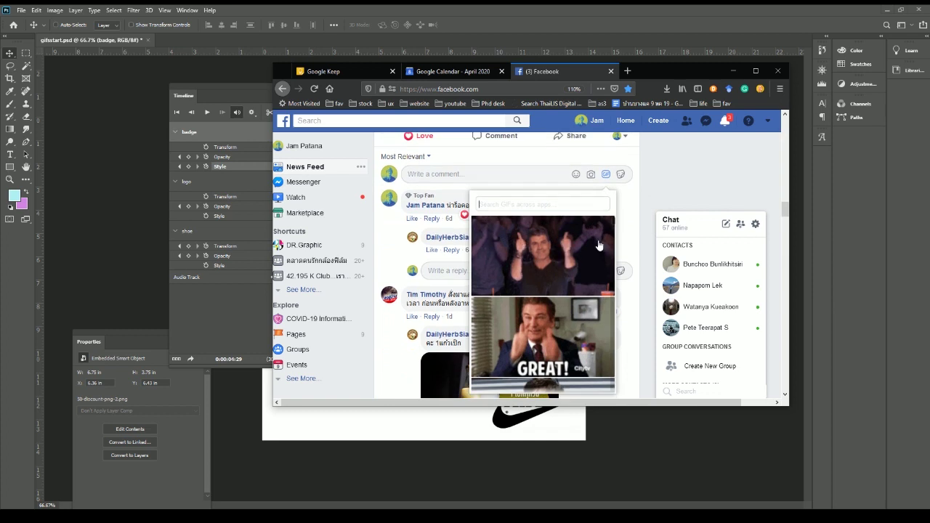
{"action": "scroll", "coordinate": [541, 312], "scroll_direction": "down", "scroll_amount": 1}
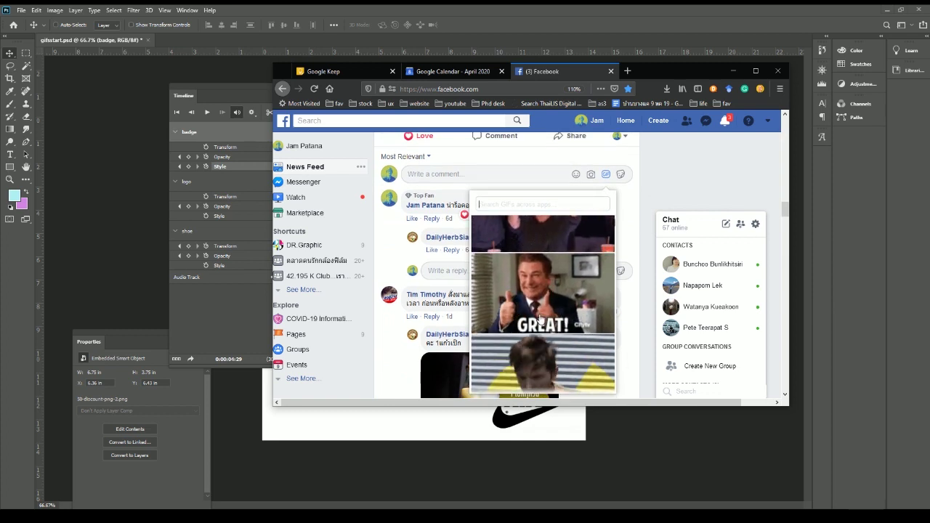
{"action": "scroll", "coordinate": [542, 313], "scroll_direction": "down", "scroll_amount": 3}
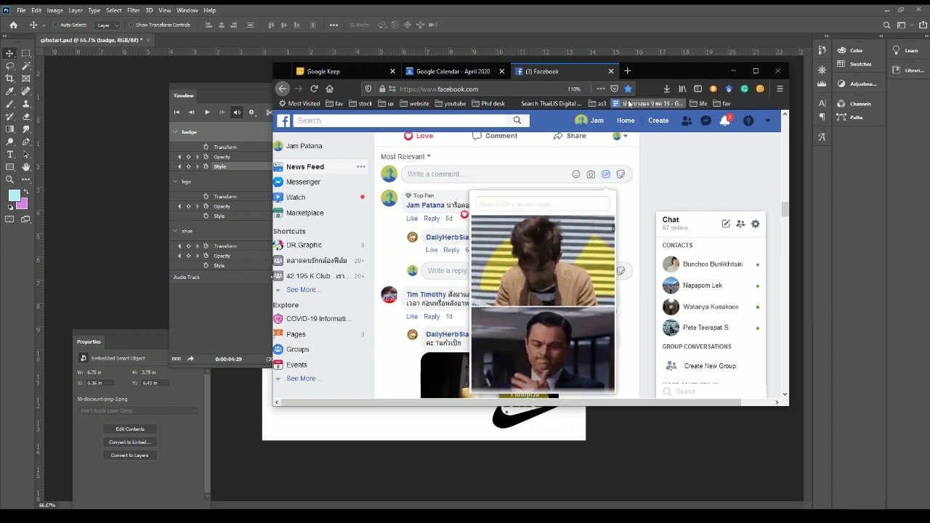
- Search Google for 'gif animation' in a new tab and scroll its image results
{"action": "left_click", "coordinate": [627, 72]}
{"action": "type", "text": "gid"}
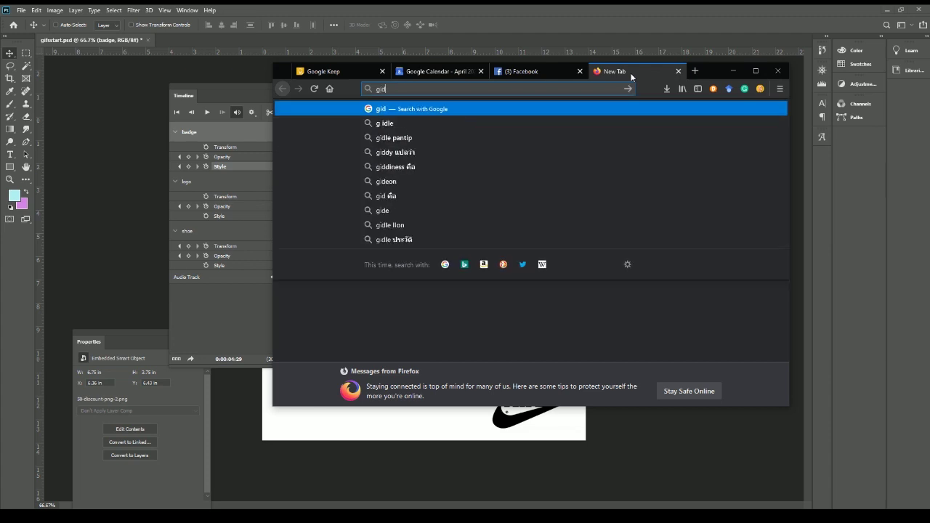
{"action": "key", "text": "BackSpace"}
{"action": "type", "text": "f animation"}
{"action": "key", "text": "Return"}
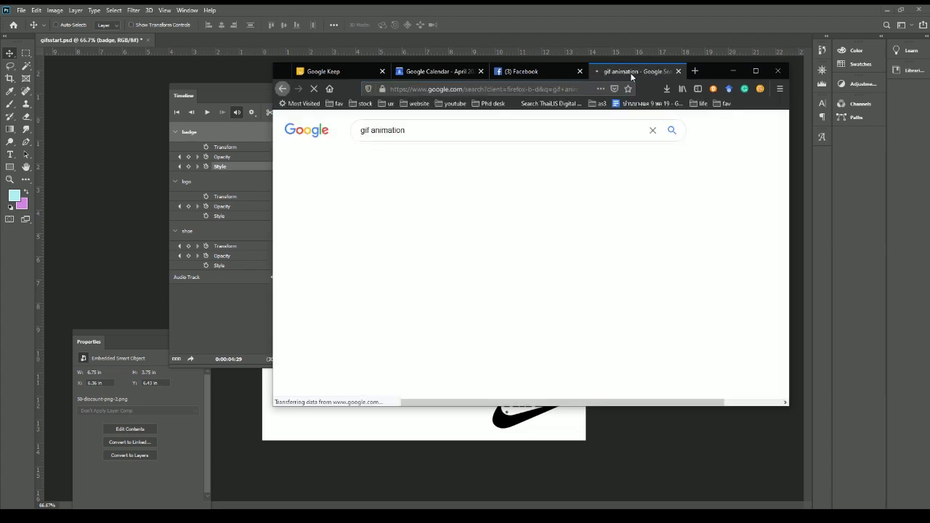
{"action": "left_click", "coordinate": [412, 161]}
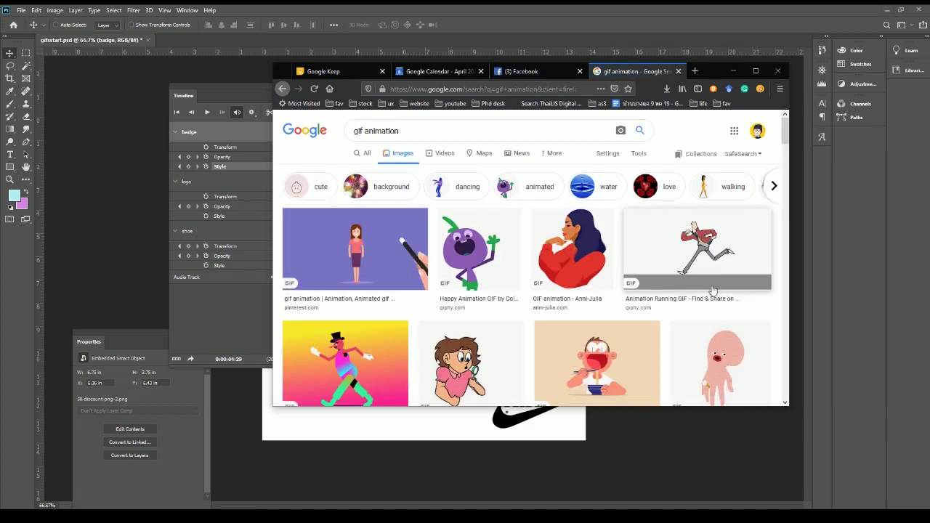
{"action": "scroll", "coordinate": [638, 298], "scroll_direction": "down", "scroll_amount": 1}
{"action": "scroll", "coordinate": [638, 298], "scroll_direction": "down", "scroll_amount": 2}
{"action": "scroll", "coordinate": [637, 298], "scroll_direction": "down", "scroll_amount": 1}
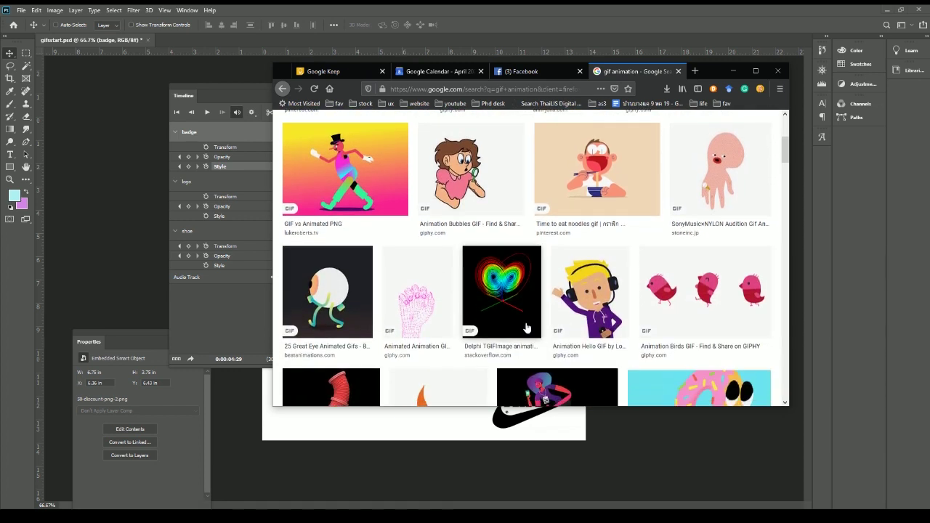
- Compare the Facebook GIFs with the image results, ending on the Facebook tab
{"action": "left_click", "coordinate": [541, 71]}
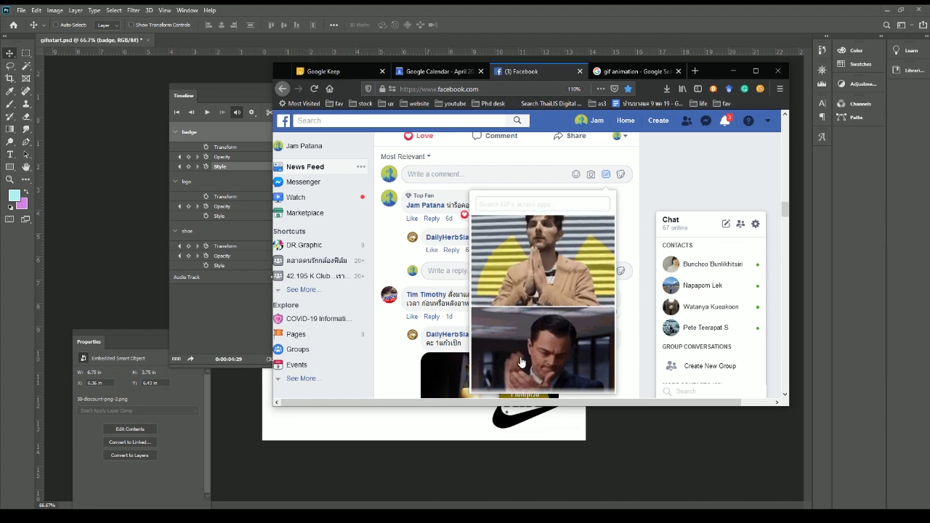
{"action": "left_click", "coordinate": [628, 71]}
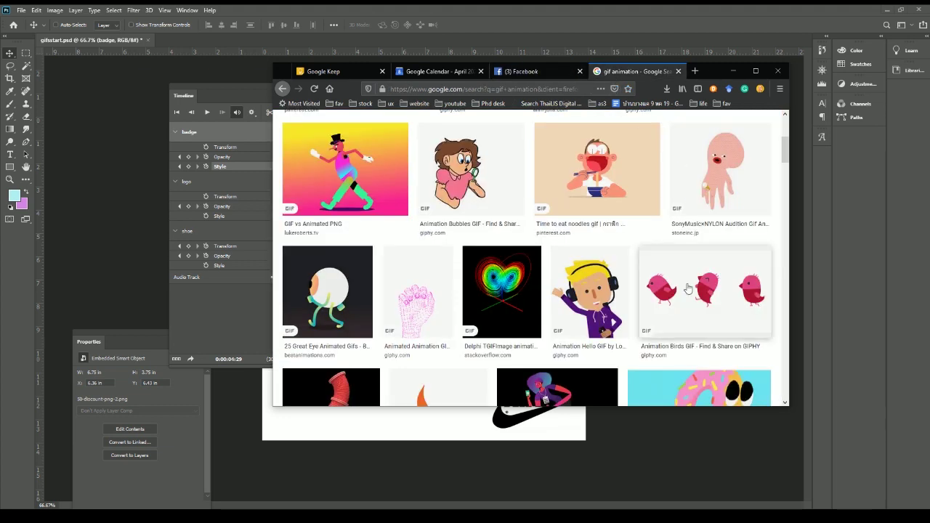
{"action": "scroll", "coordinate": [607, 234], "scroll_direction": "down", "scroll_amount": 3}
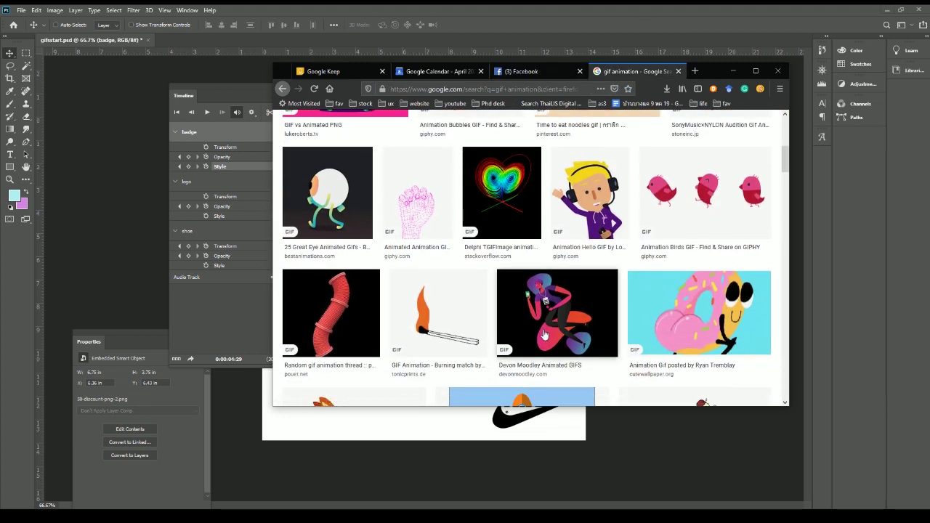
{"action": "left_click", "coordinate": [550, 72]}
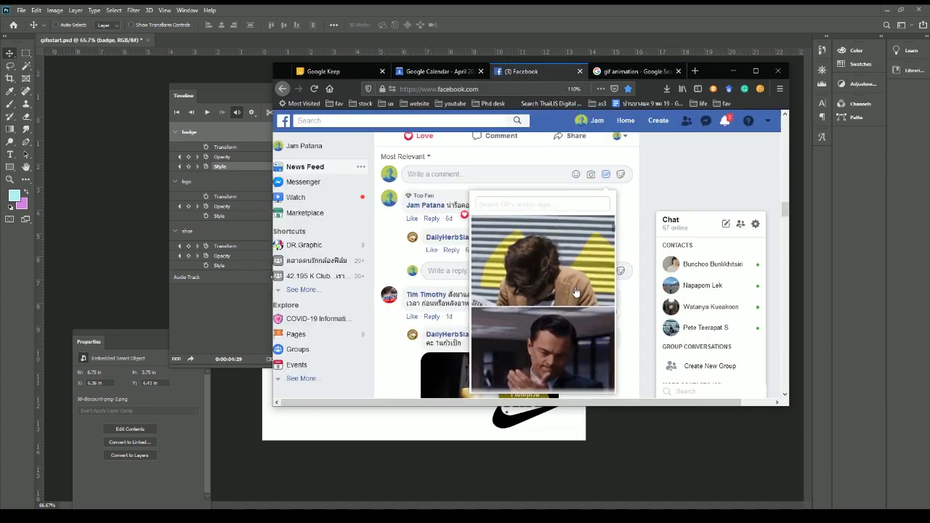
- Back in Photoshop, open Save for Web (Legacy) and set the GIF to 256 colours
{"action": "left_click", "coordinate": [637, 17]}
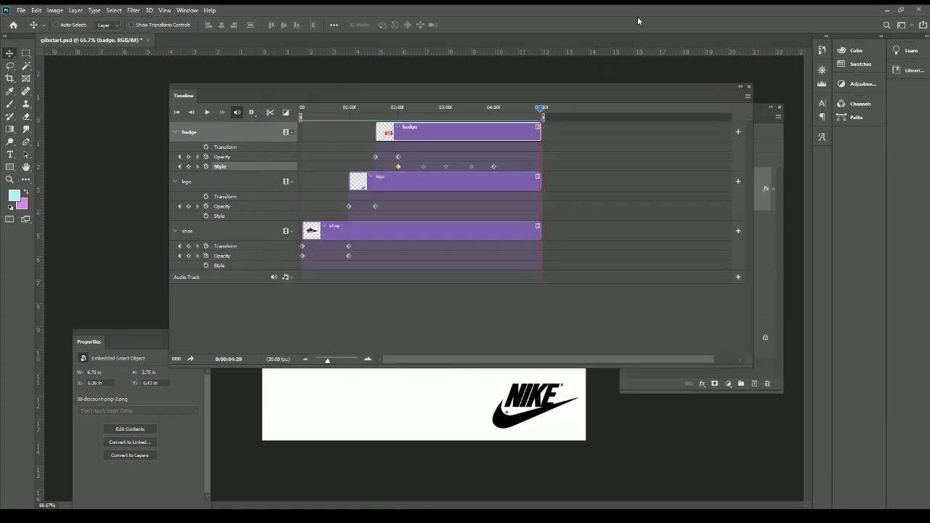
{"action": "left_click", "coordinate": [22, 11]}
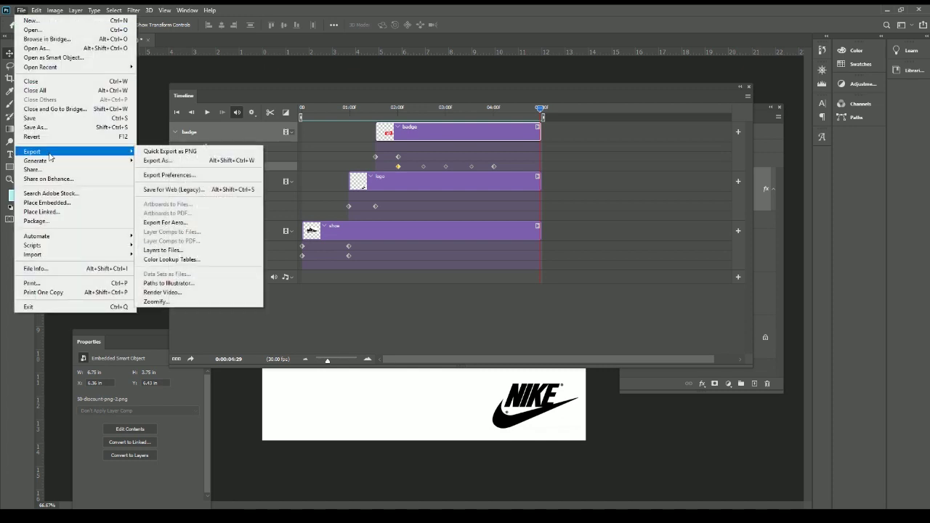
{"action": "left_click", "coordinate": [184, 190]}
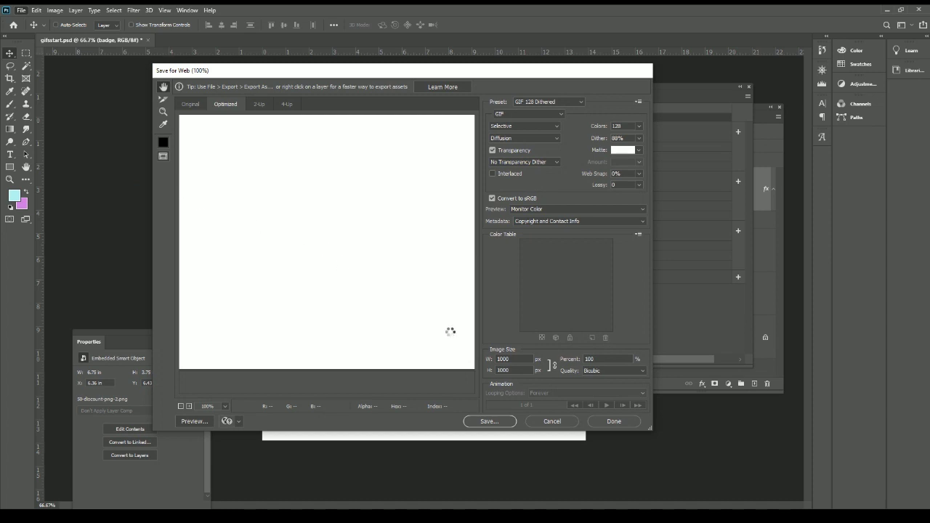
{"action": "left_click", "coordinate": [639, 128]}
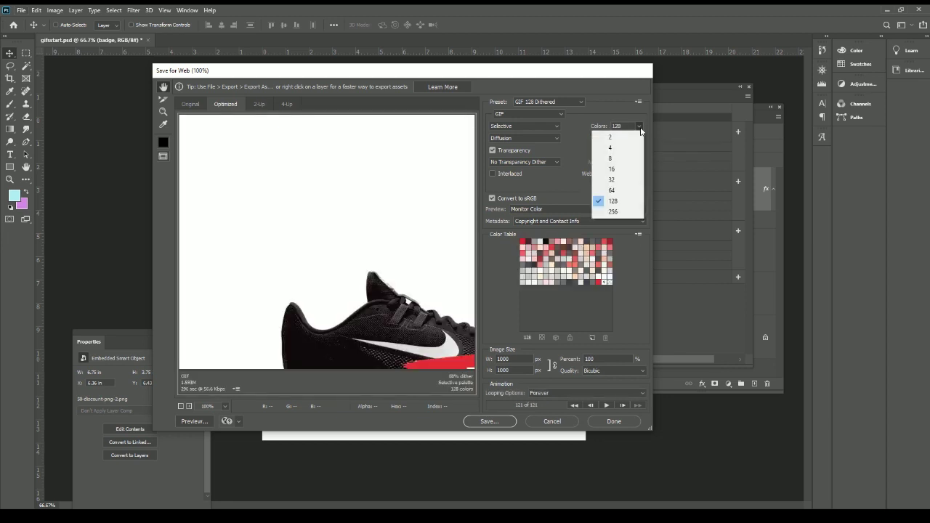
{"action": "left_click", "coordinate": [614, 211]}
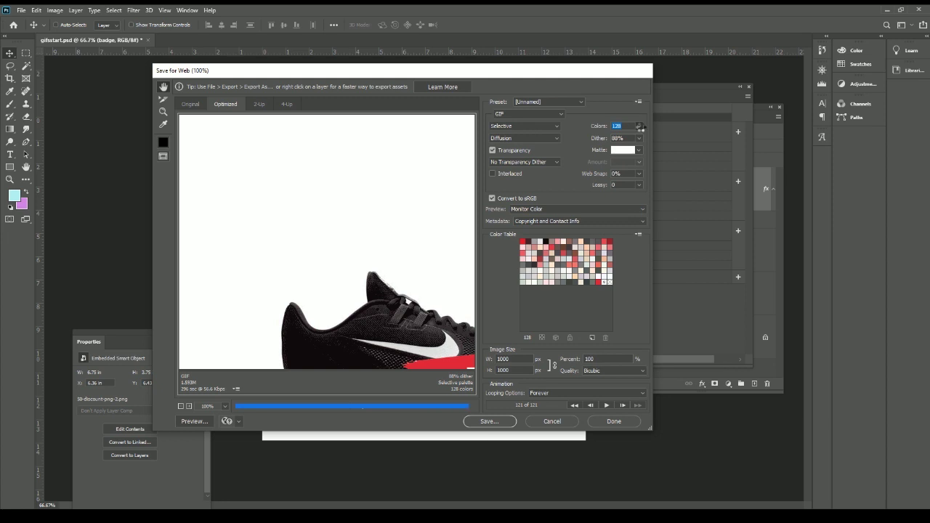
{"action": "left_click", "coordinate": [639, 126]}
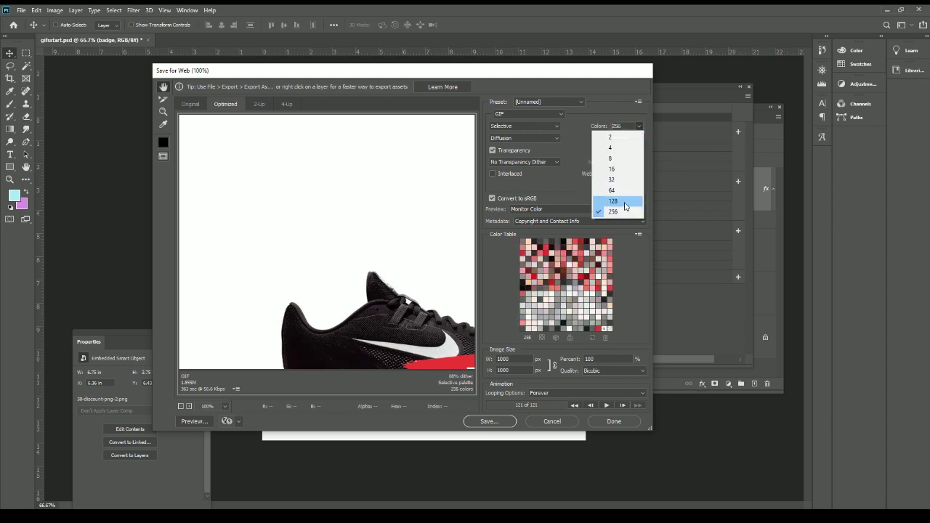
{"action": "left_click", "coordinate": [580, 109]}
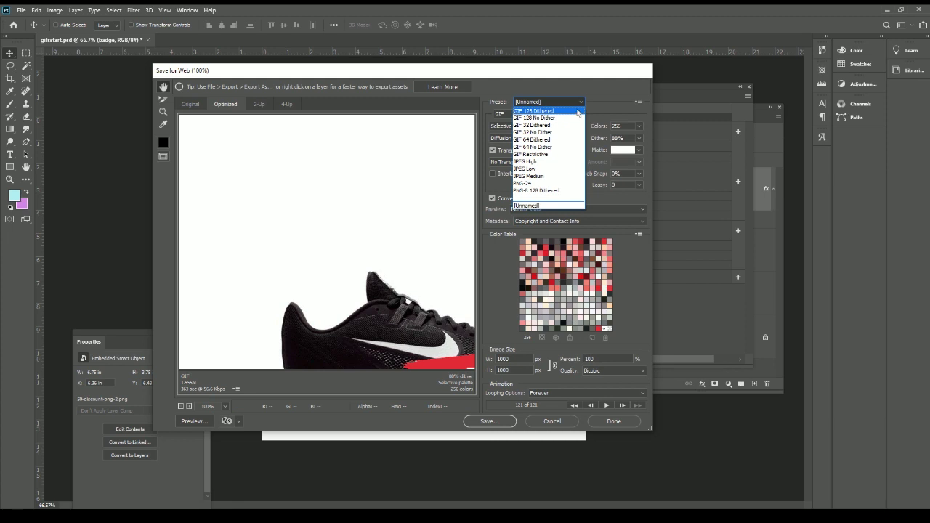
- Apply GIF 128 Dithered at 256 colours, looping Forever, and save it to the Desktop
{"action": "left_click", "coordinate": [578, 112]}
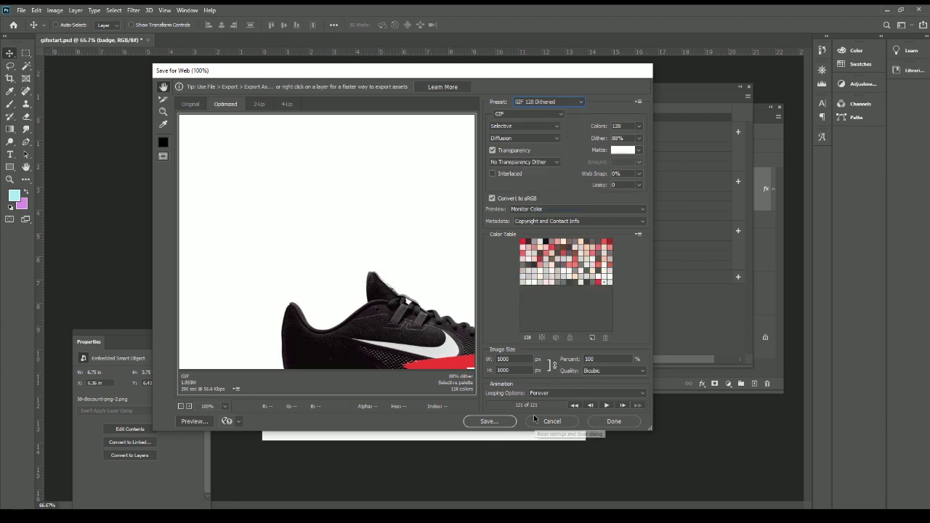
{"action": "left_click", "coordinate": [640, 126]}
{"action": "left_click", "coordinate": [622, 212]}
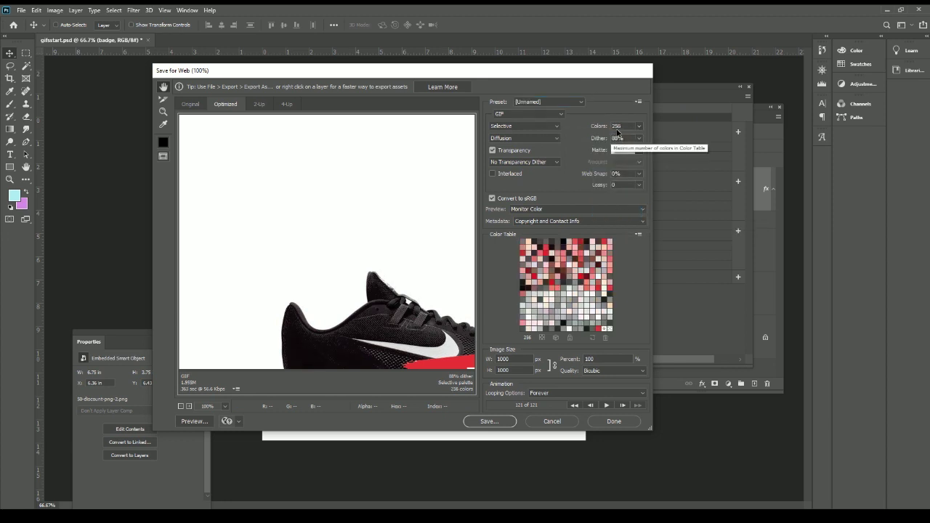
{"action": "left_click", "coordinate": [574, 103]}
{"action": "left_click", "coordinate": [613, 103]}
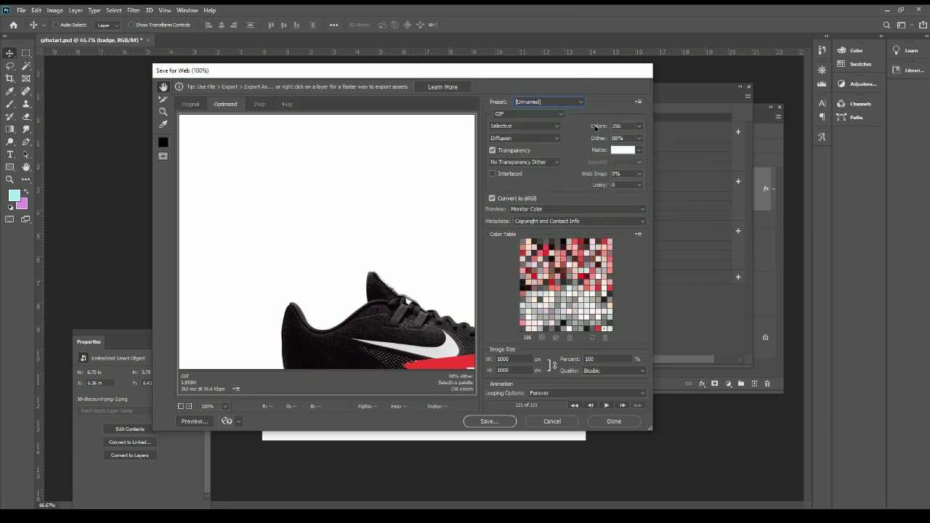
{"action": "left_click", "coordinate": [503, 427]}
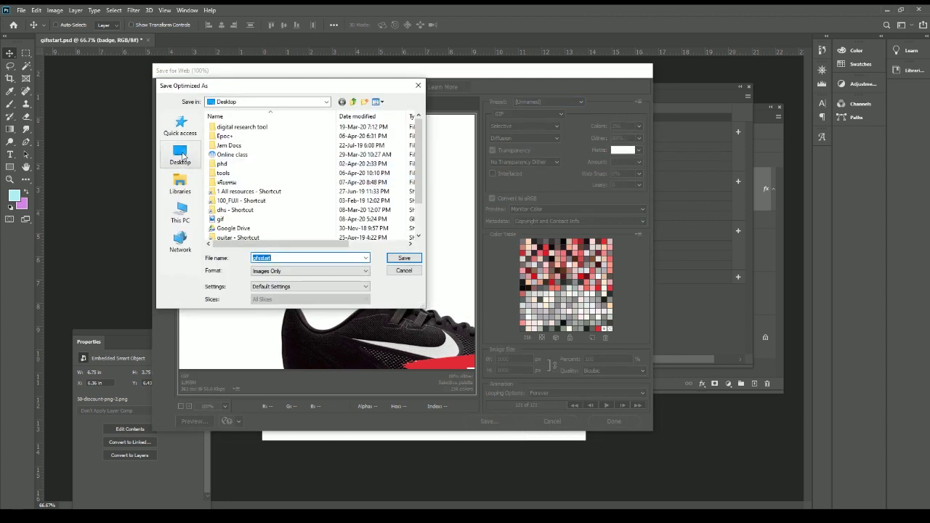
{"action": "left_click", "coordinate": [415, 259]}
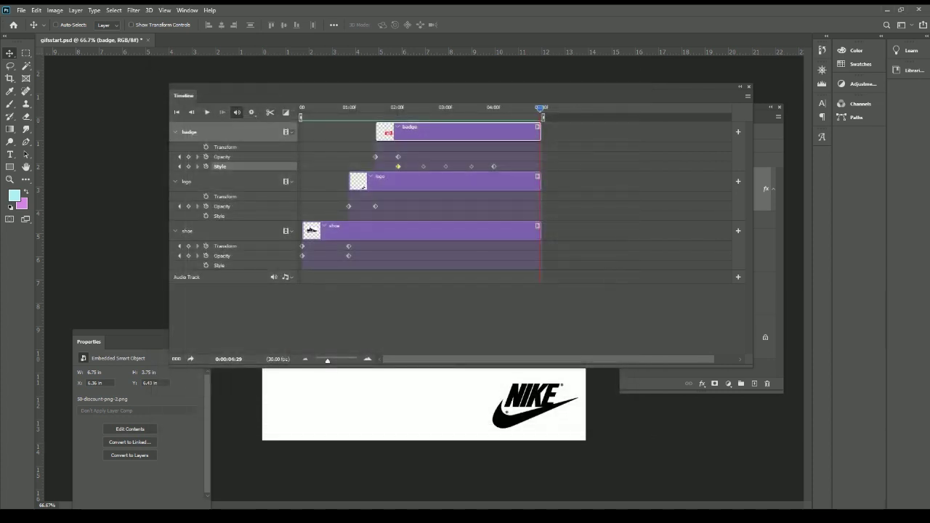
- Open the exported gif file from the Desktop in Internet Explorer
{"action": "key", "text": "alt+Tab"}
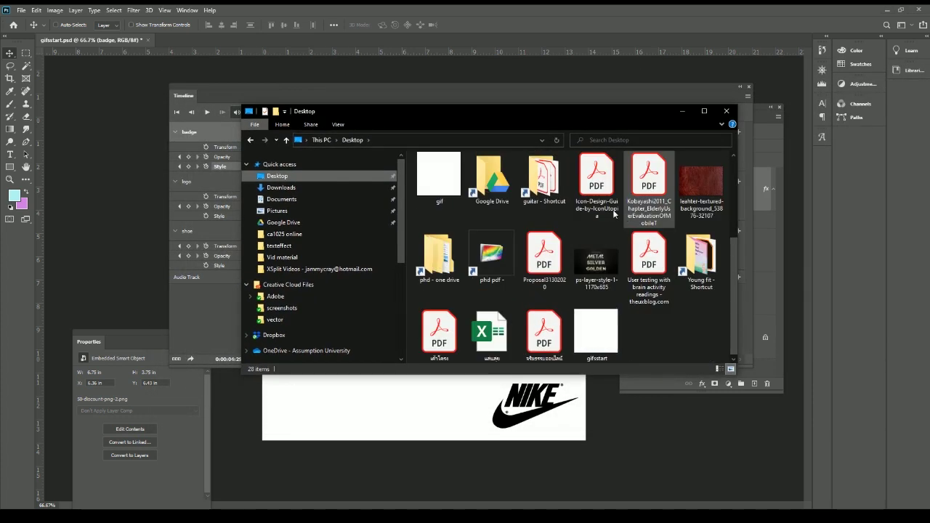
{"action": "right_click", "coordinate": [450, 186]}
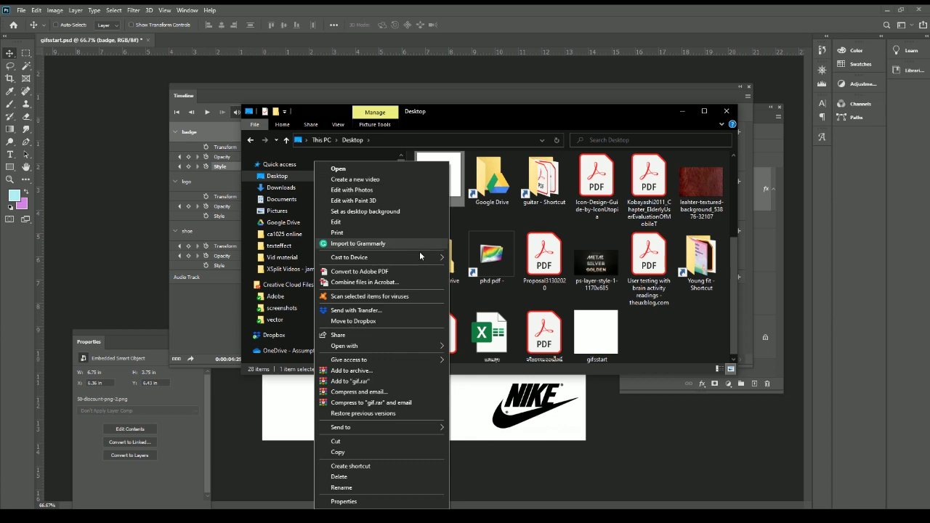
{"action": "mouse_move", "coordinate": [378, 346]}
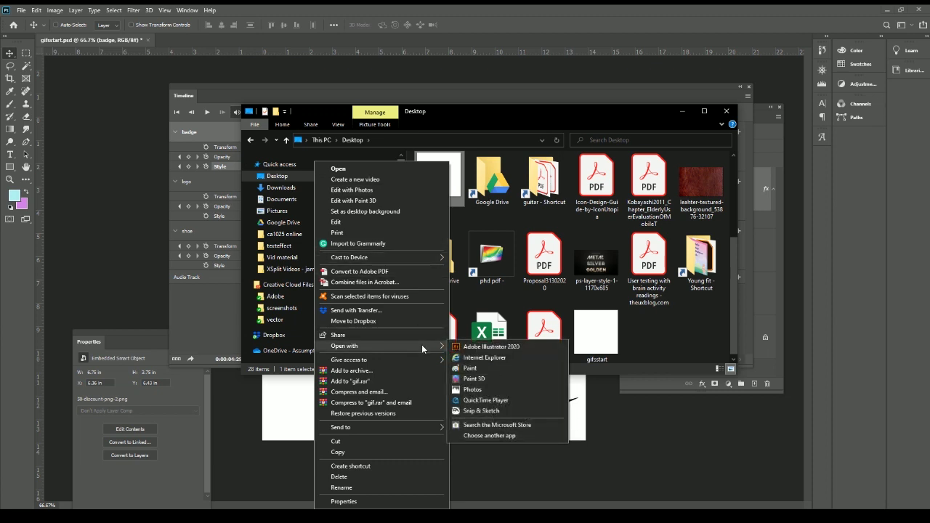
{"action": "left_click", "coordinate": [502, 359]}
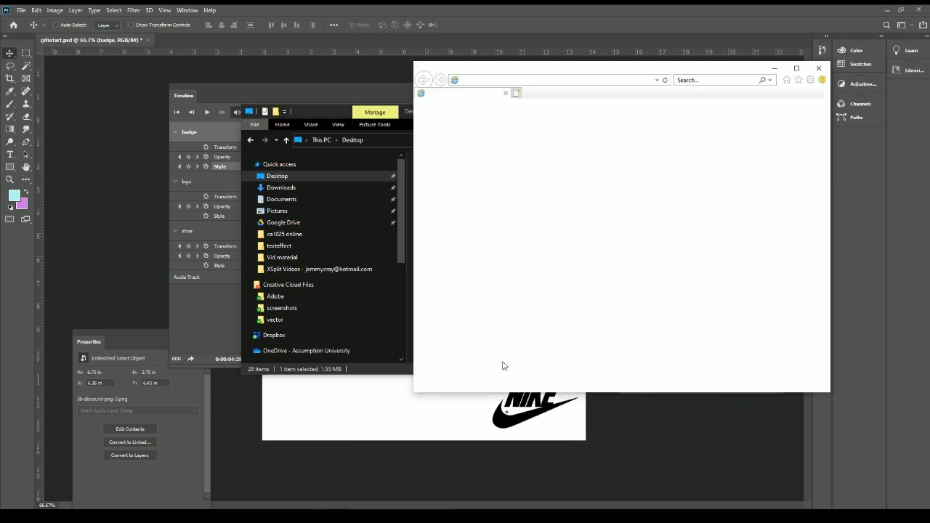
- Move the Internet Explorer window into view to watch the GIF, then dismiss File Explorer
{"action": "left_click_drag", "start_coordinate": [637, 73], "coordinate": [528, 88]}
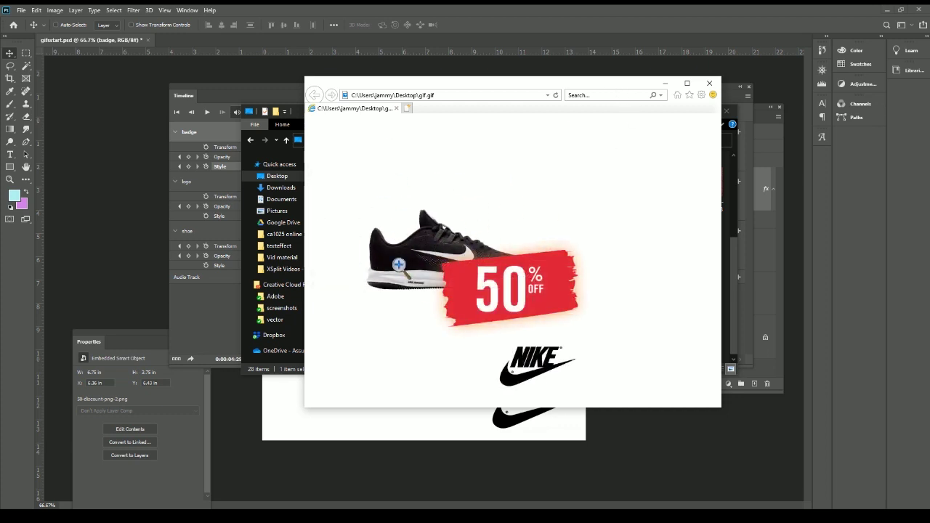
{"action": "left_click_drag", "start_coordinate": [567, 87], "coordinate": [700, 104]}
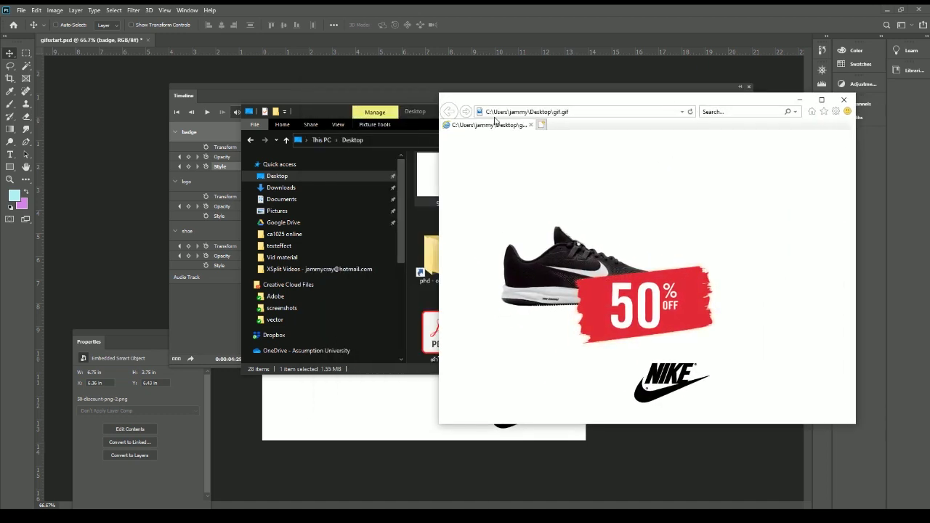
{"action": "key", "text": "super+Down"}
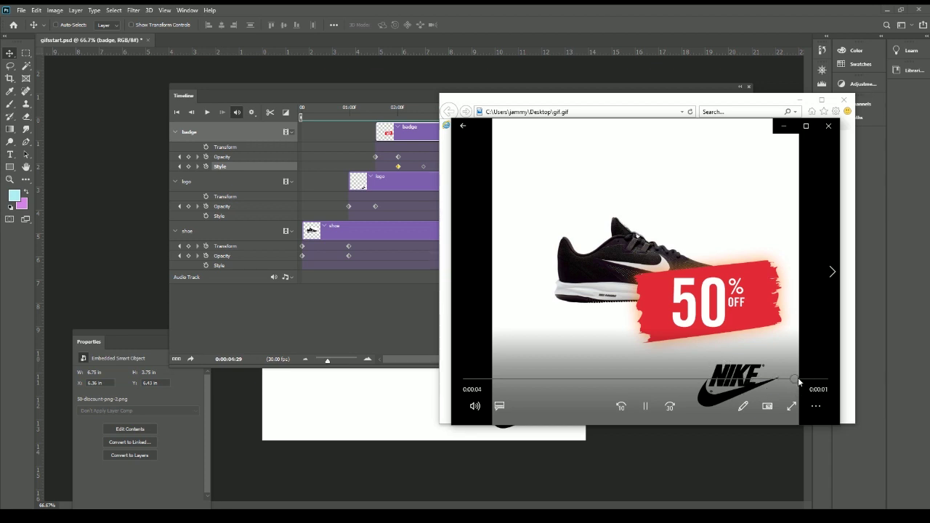
- Replay the Nike sale GIF in Photos from 0:00:00 beside Internet Explorer, then close Photos
{"action": "left_click_drag", "start_coordinate": [699, 138], "coordinate": [369, 142]}
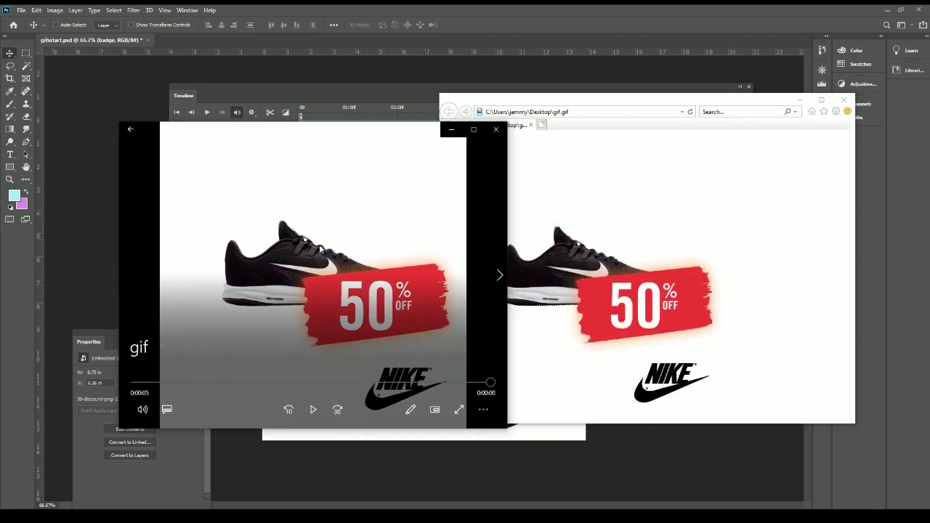
{"action": "left_click", "coordinate": [313, 410]}
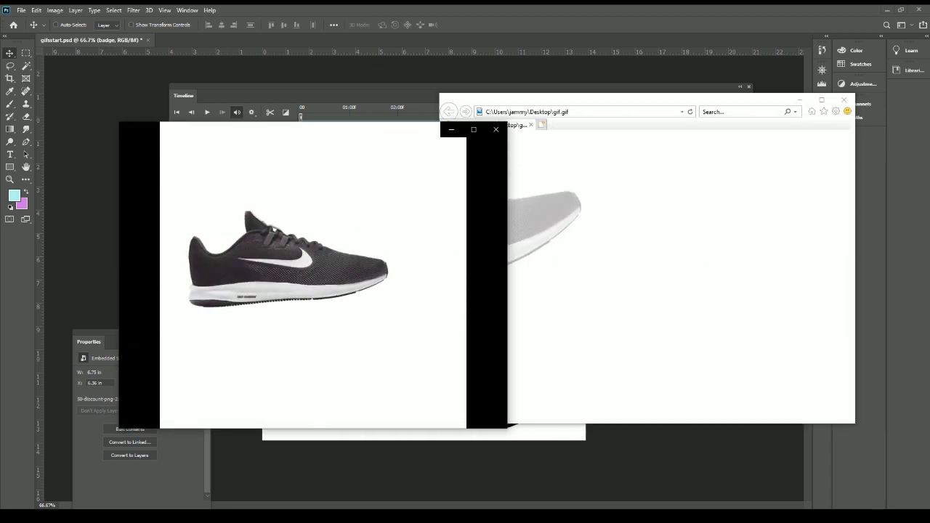
{"action": "left_click_drag", "start_coordinate": [438, 150], "coordinate": [342, 105]}
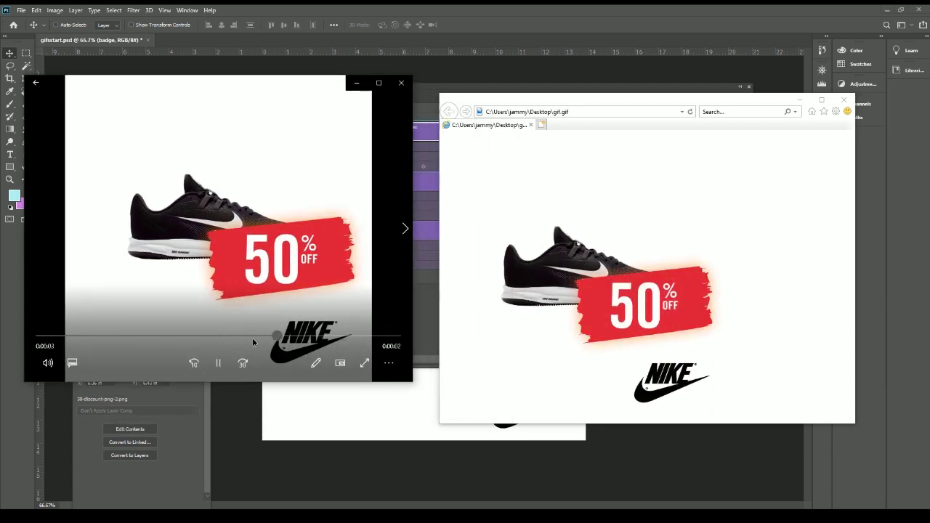
{"action": "left_click_drag", "start_coordinate": [253, 340], "coordinate": [30, 339]}
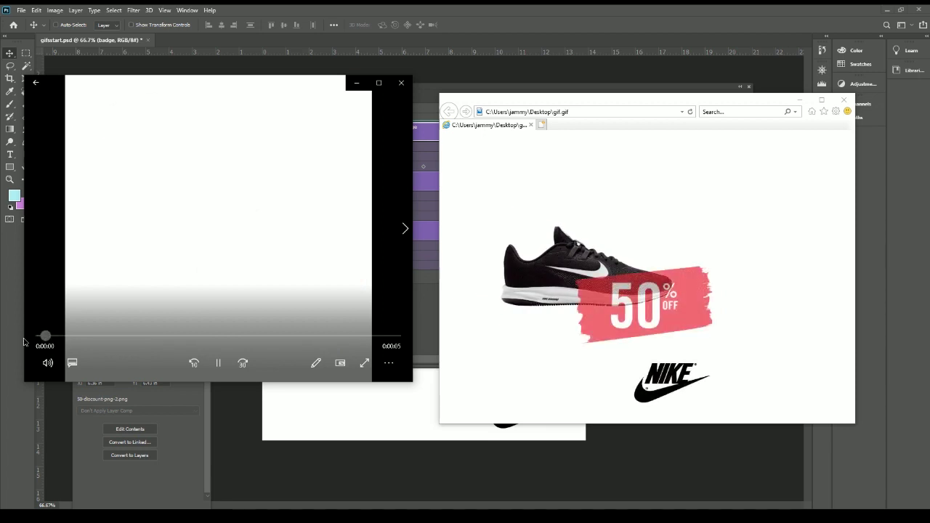
{"action": "left_click_drag", "start_coordinate": [619, 271], "coordinate": [560, 234]}
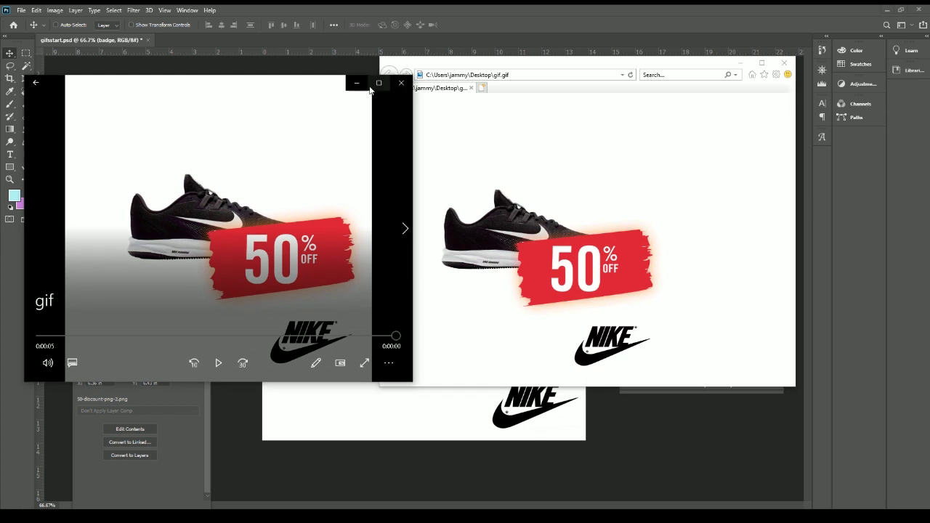
{"action": "left_click", "coordinate": [397, 83]}
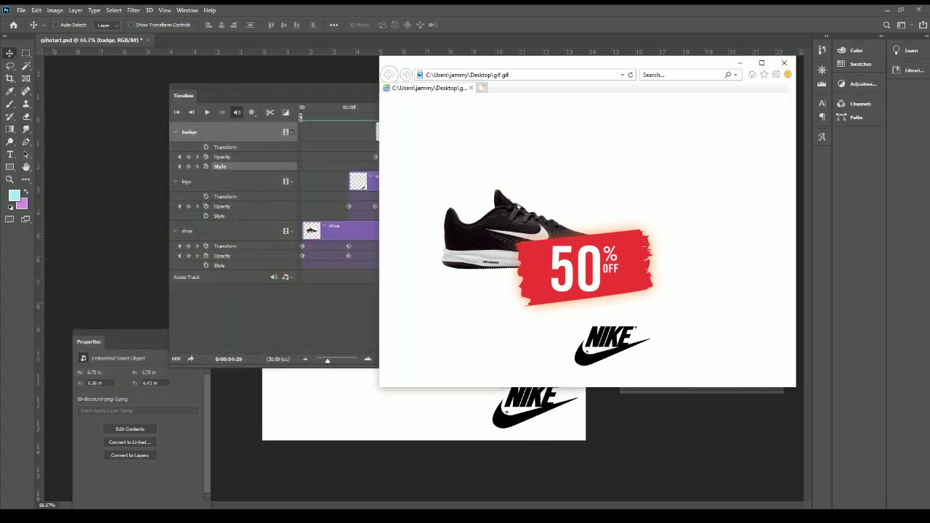